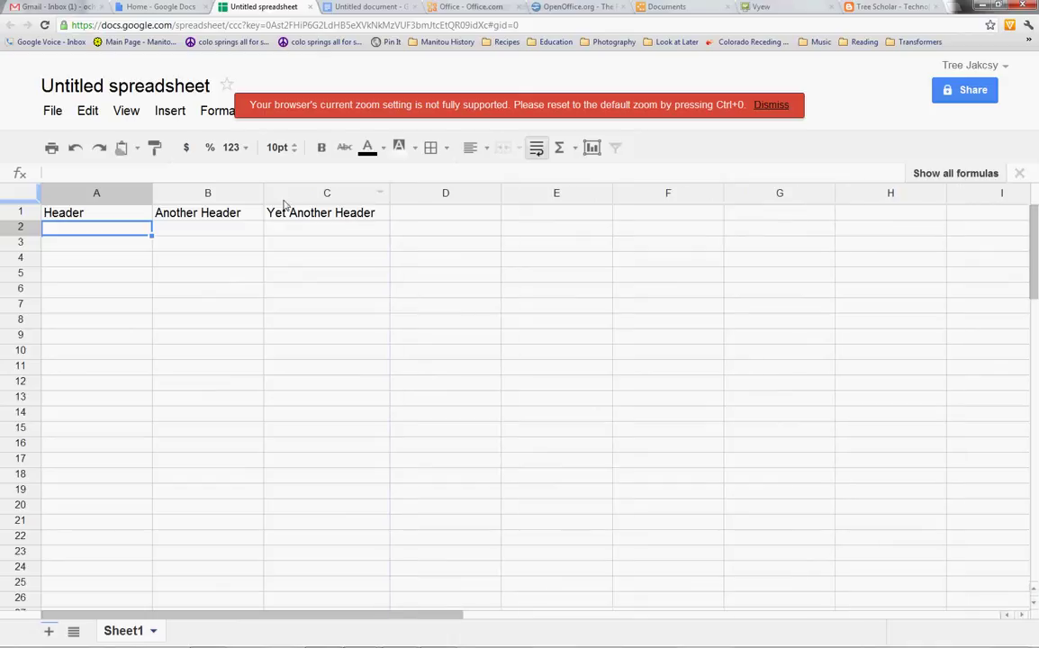
Step: Heighten row 1, set its headers to 9 pt and bold, then go to A2
left_click(65, 233)
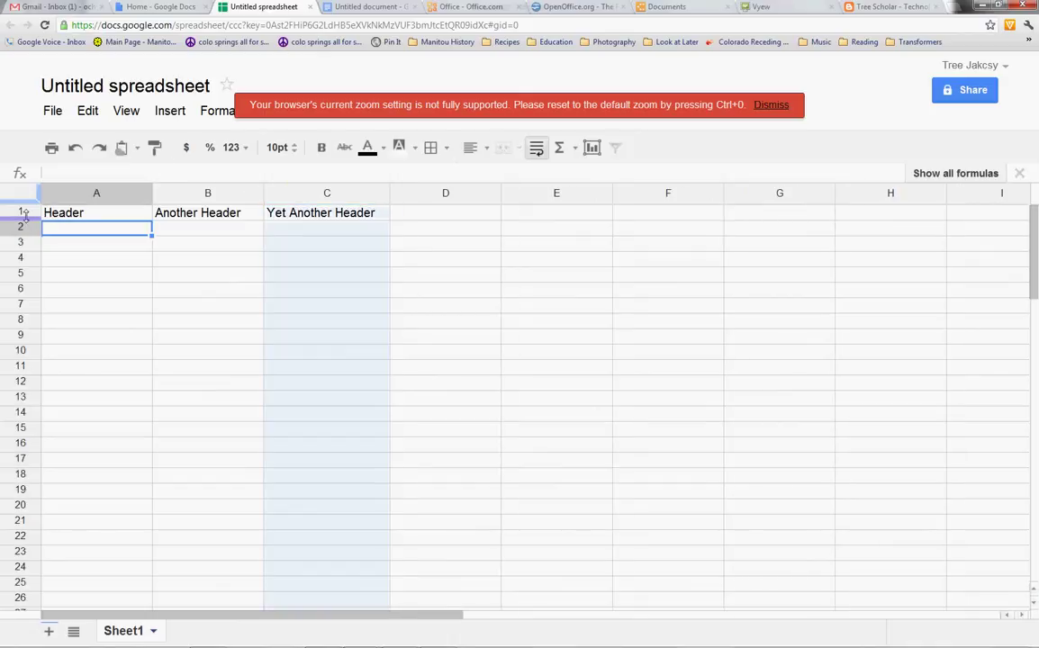
left_click_drag(33, 243, 25, 223)
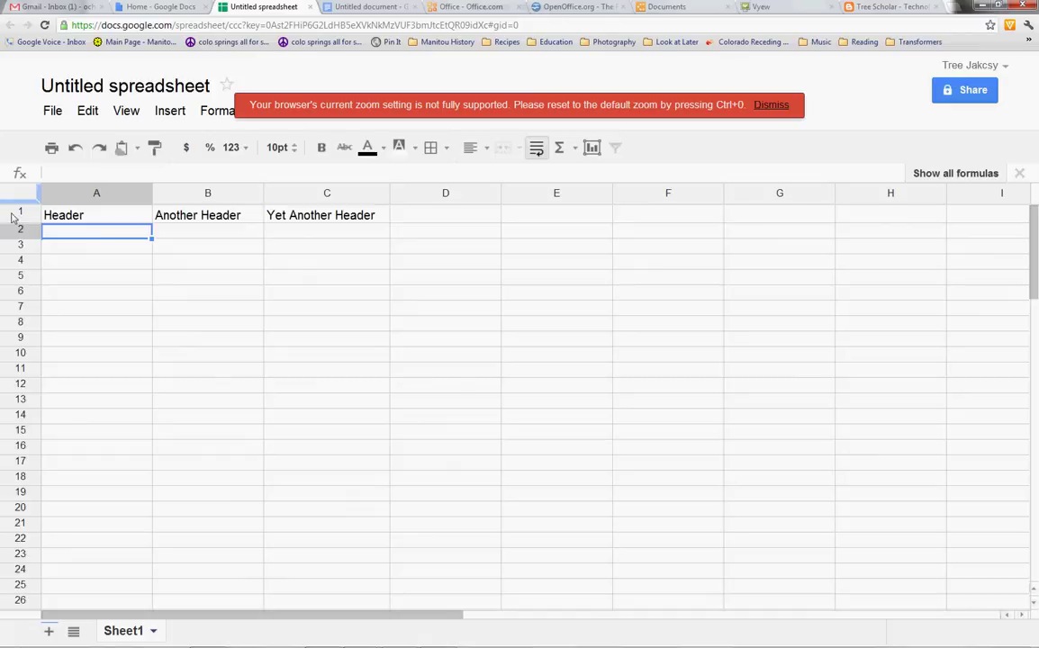
left_click(12, 215)
left_click(278, 147)
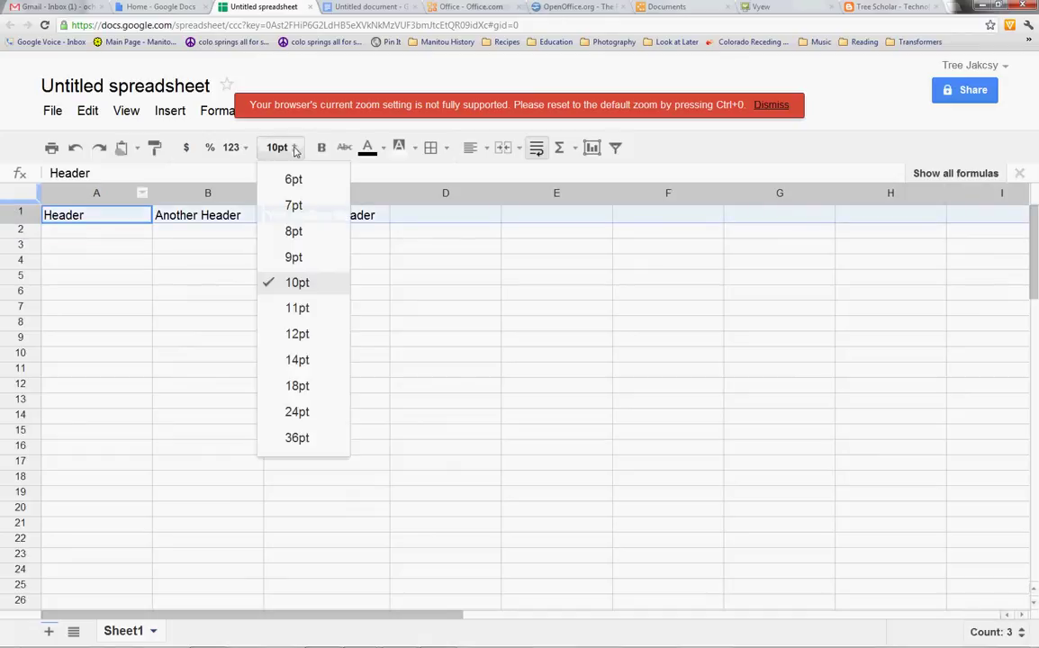
left_click(297, 333)
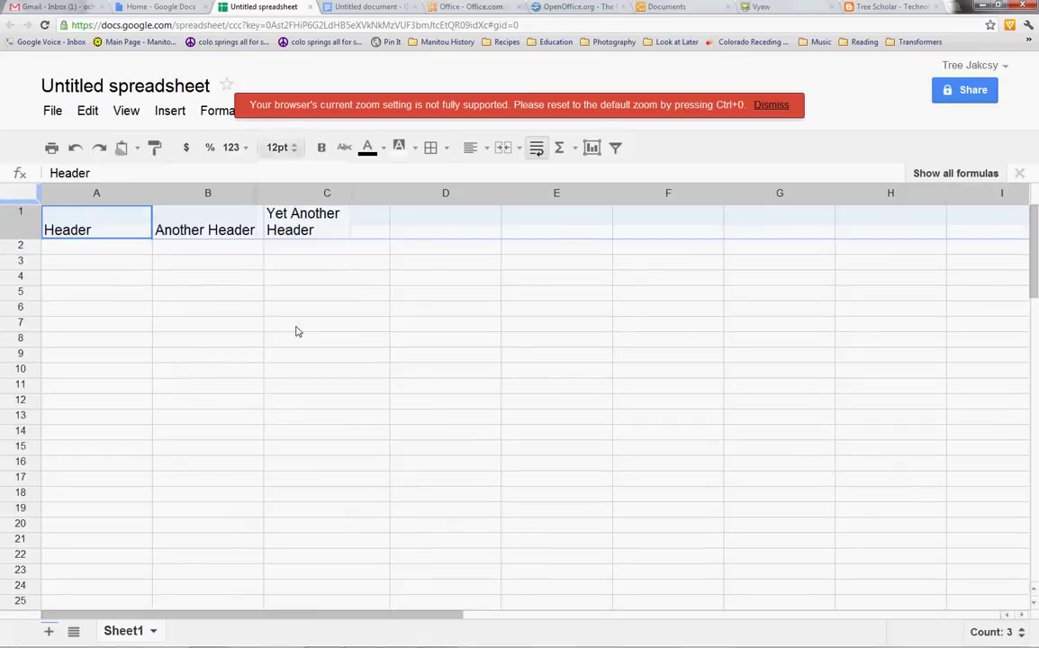
left_click(304, 151)
left_click(302, 261)
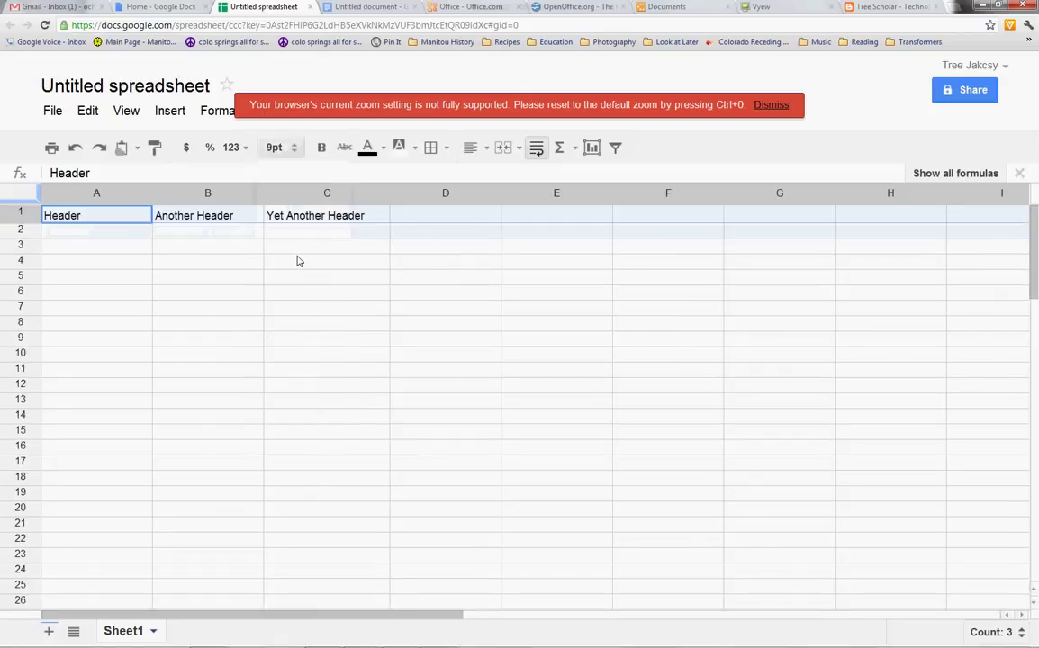
left_click(322, 149)
left_click(192, 235)
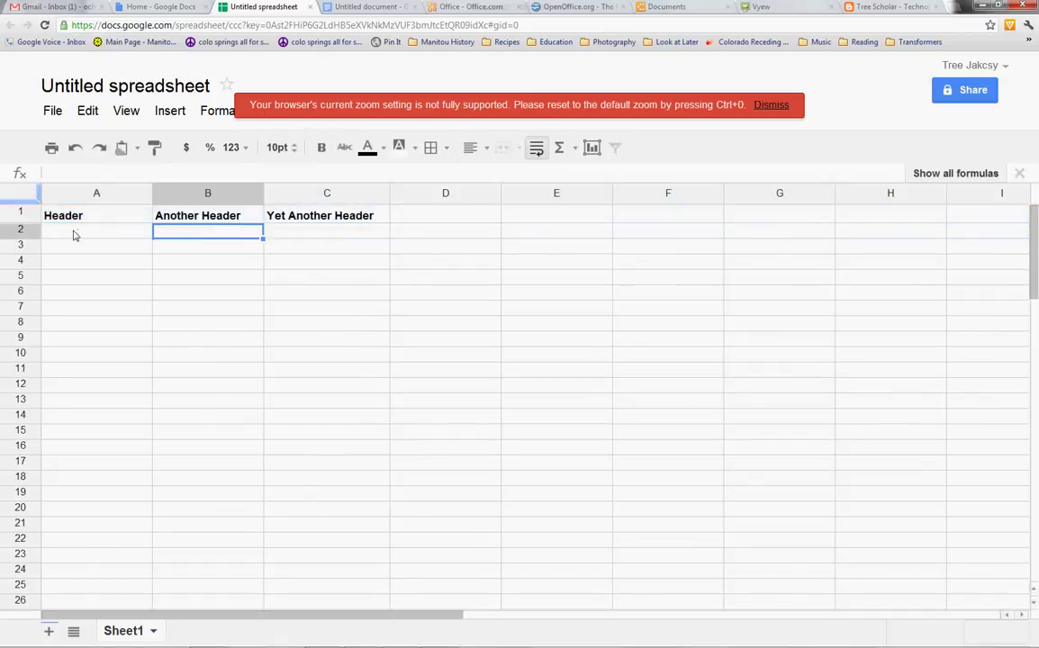
left_click(86, 233)
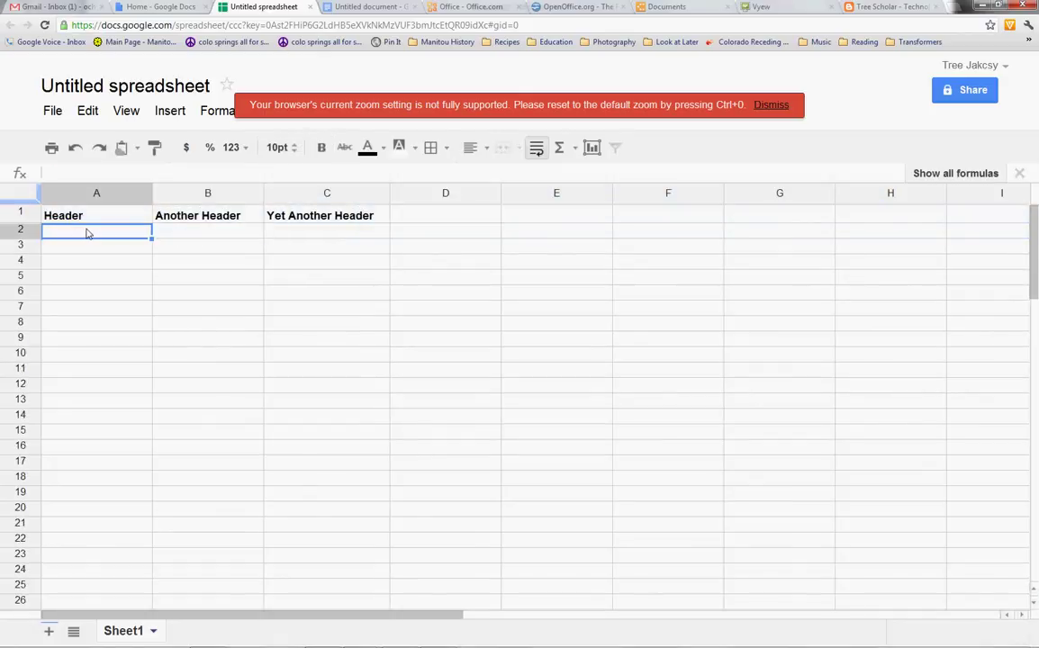
Step: Enter 4.75, 7.86, 9.55, 123.56 and 782.14 into A2:A6, ending on empty cell A7
type("4.75")
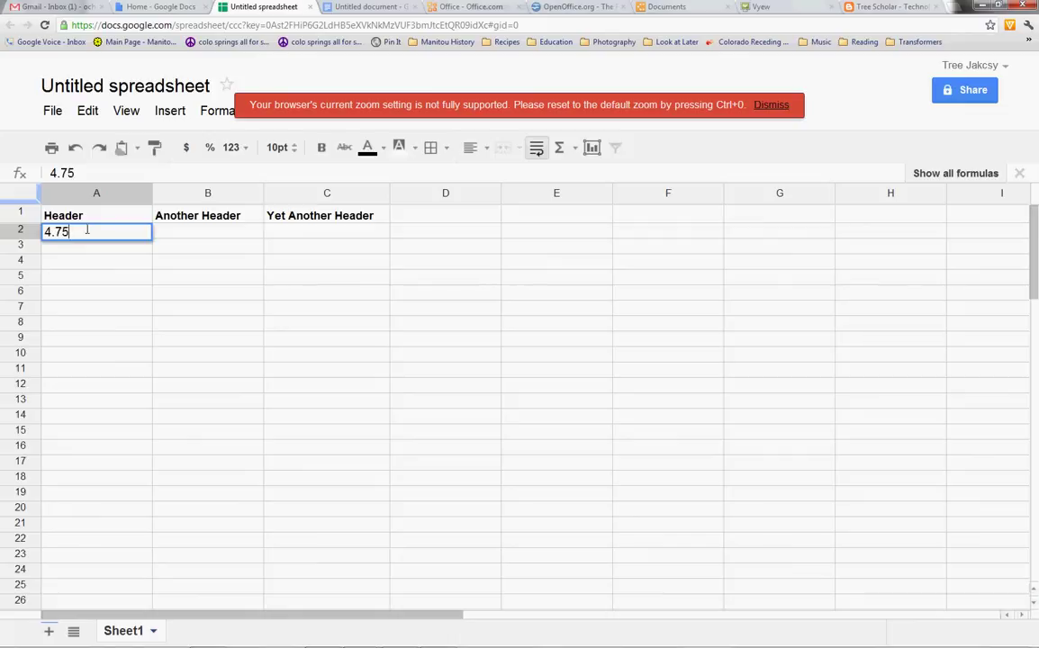
key("Return")
type("7.86")
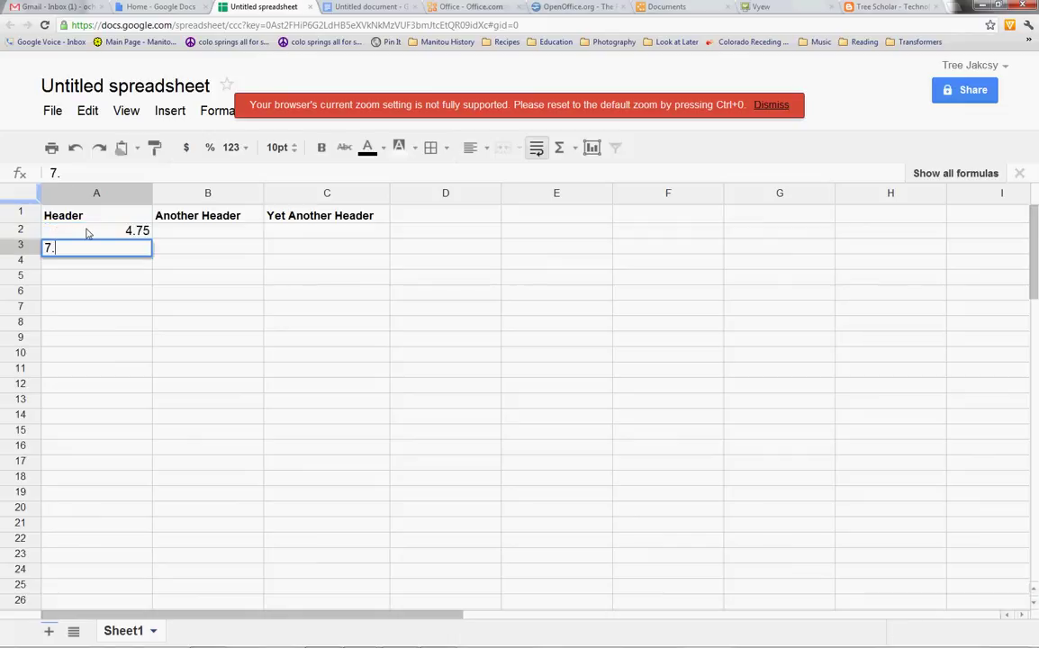
key("Return")
type("9.")
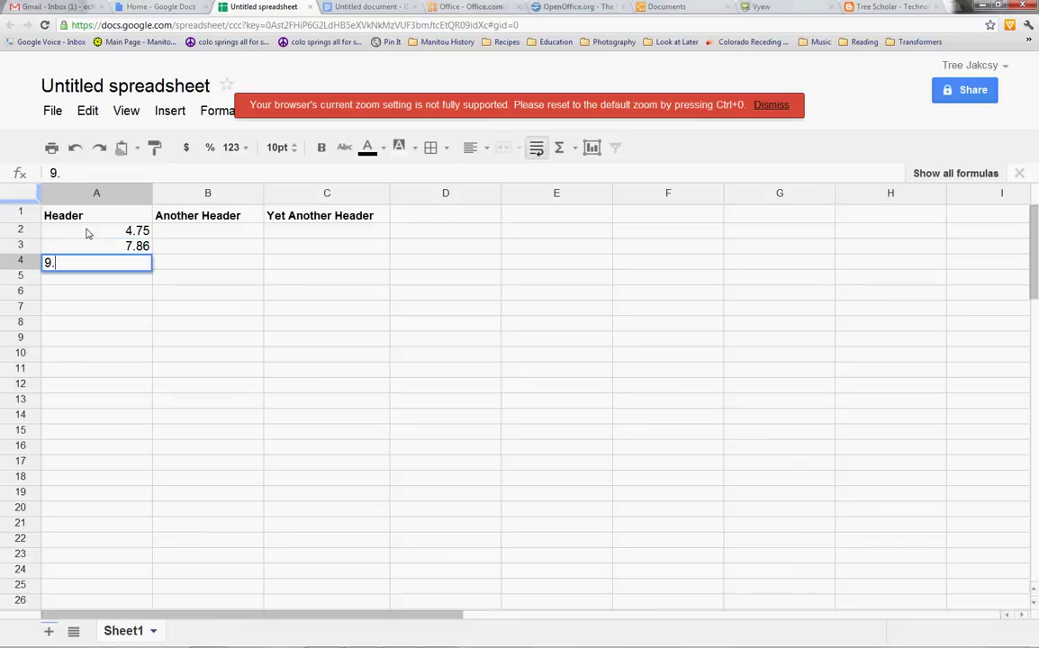
type("55")
key("Return")
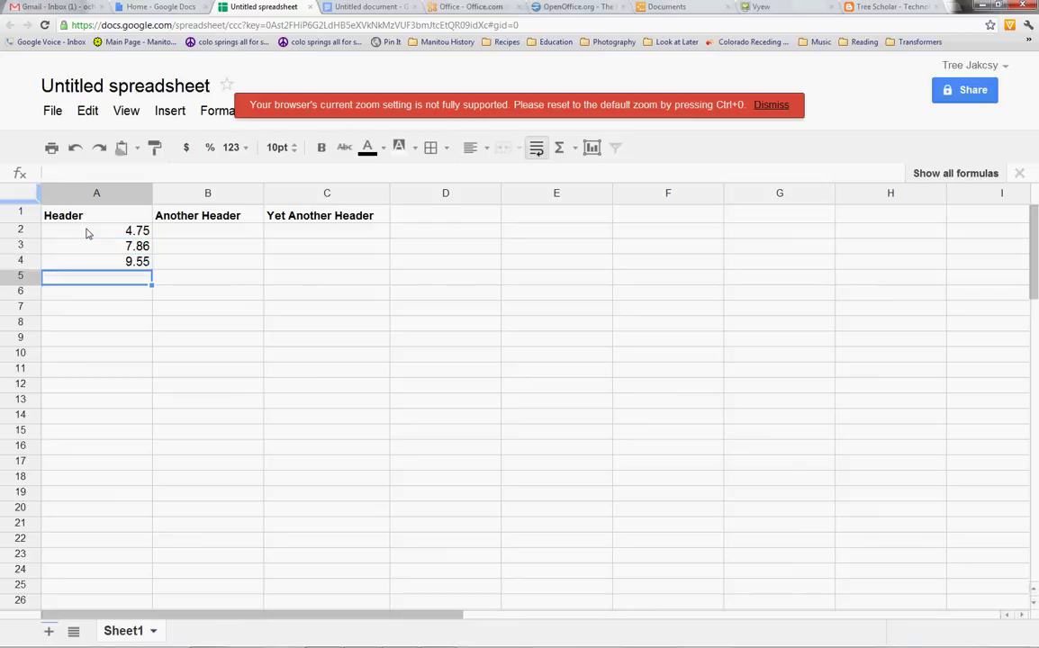
type("123.56")
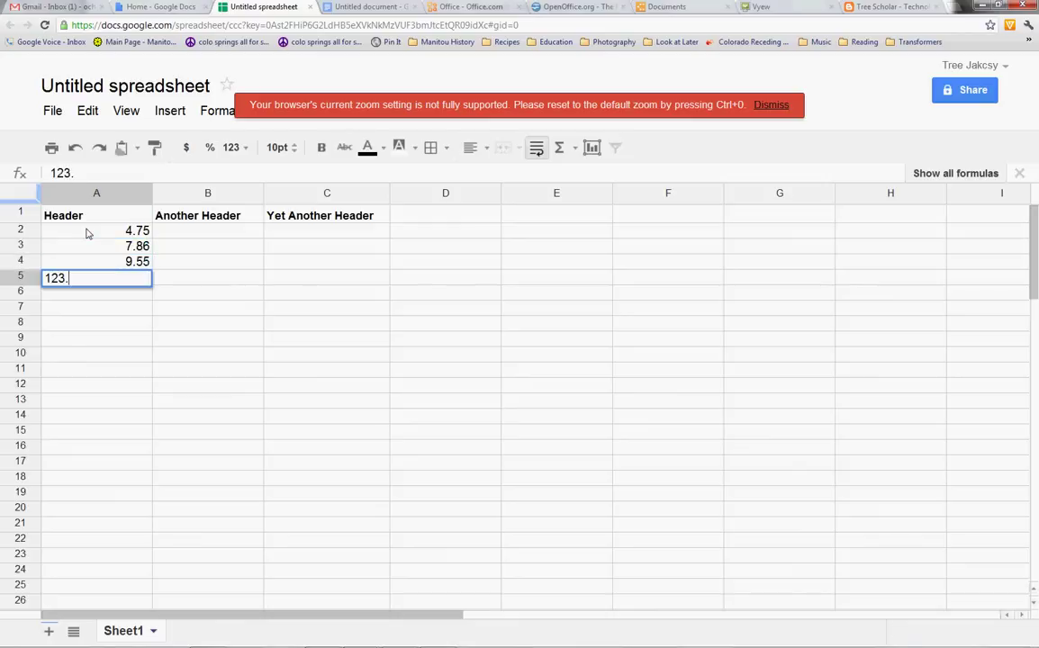
key("Return")
type("78")
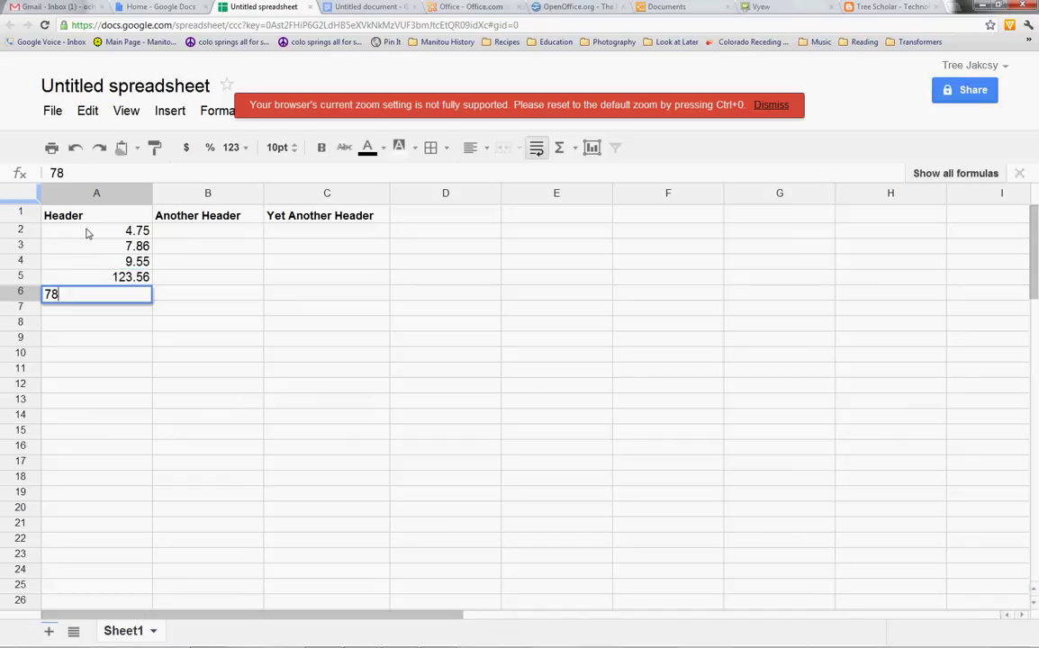
type("2.14")
key("Return")
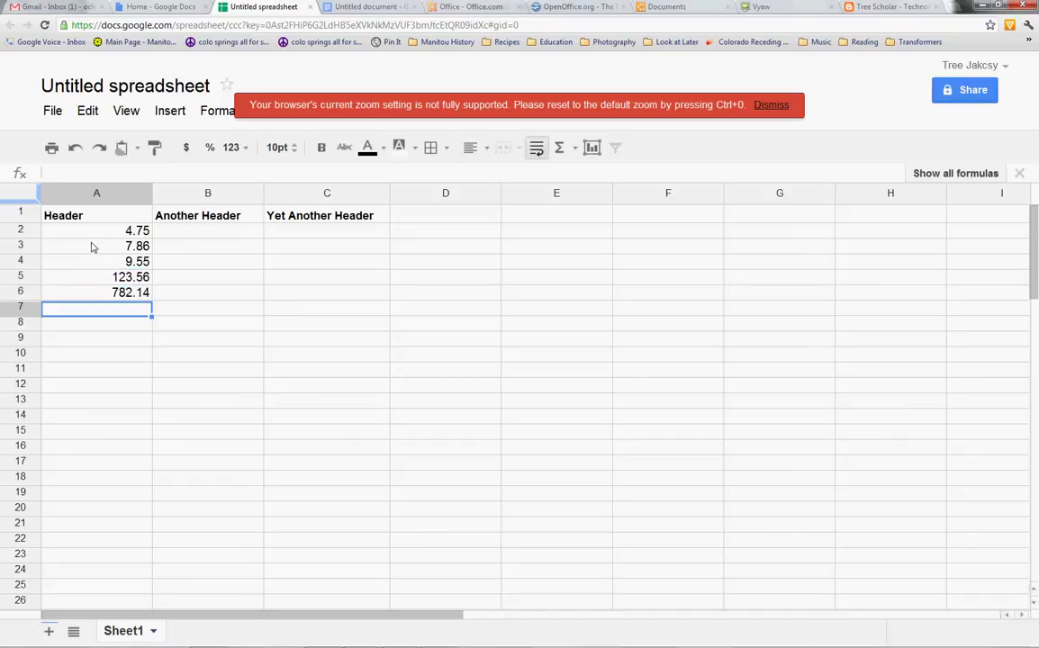
left_click(126, 232)
left_click(133, 293)
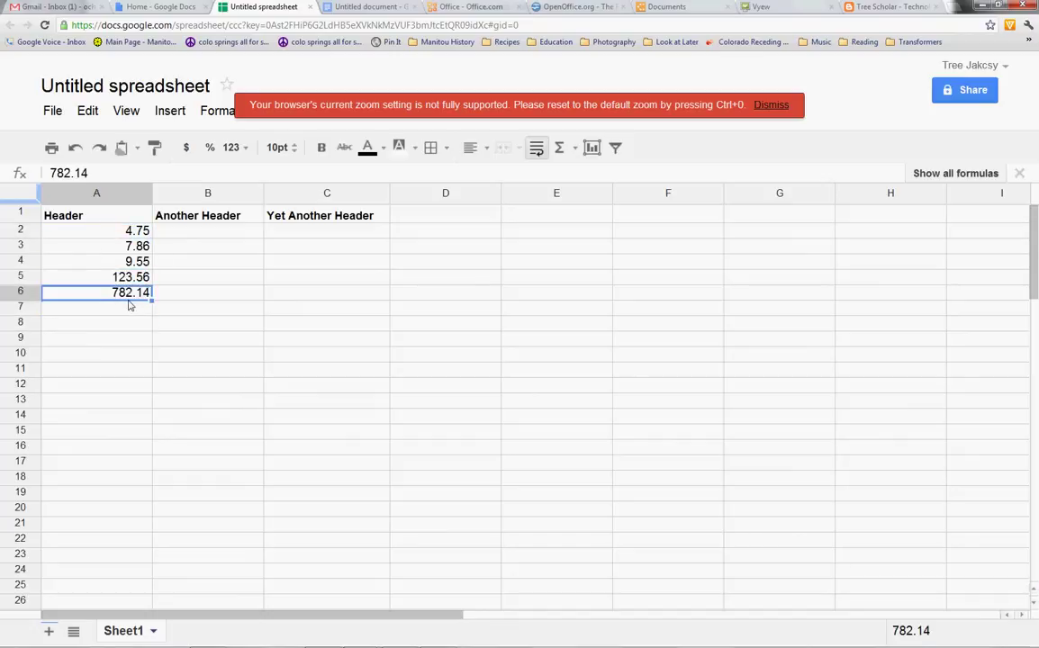
left_click(140, 311)
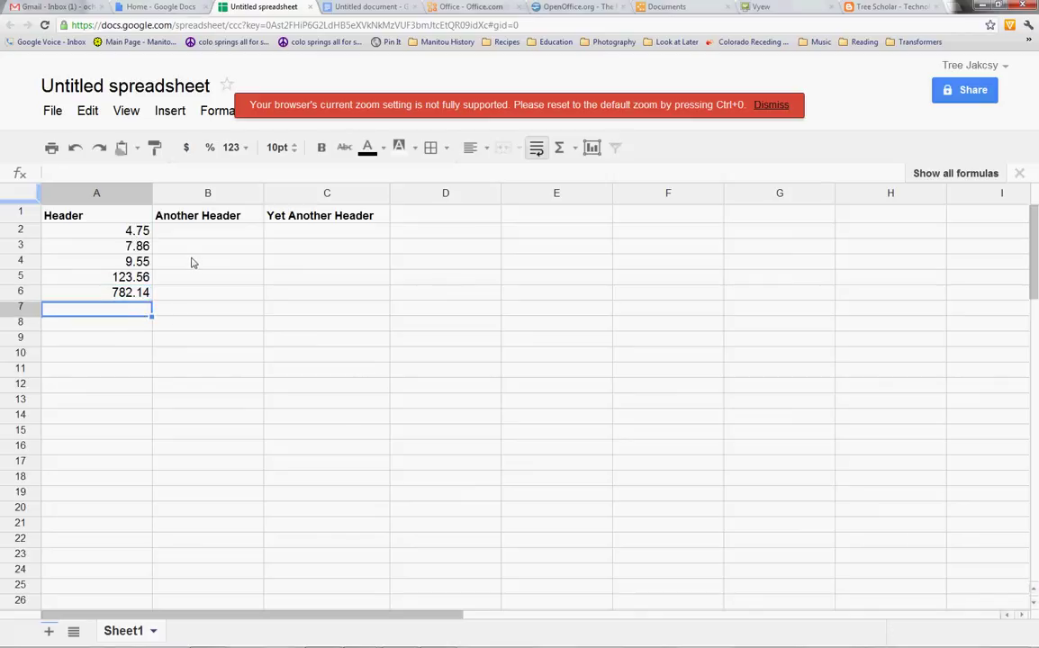
Step: Try a quick SUM formula in A7, then delete the resulting error
left_click(560, 148)
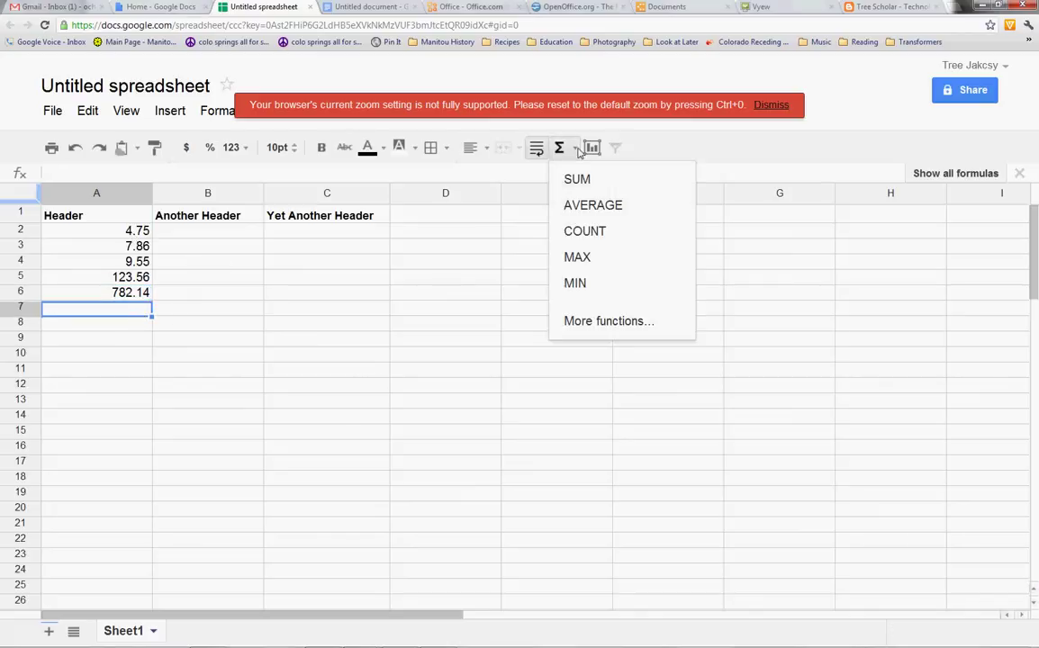
left_click(118, 233)
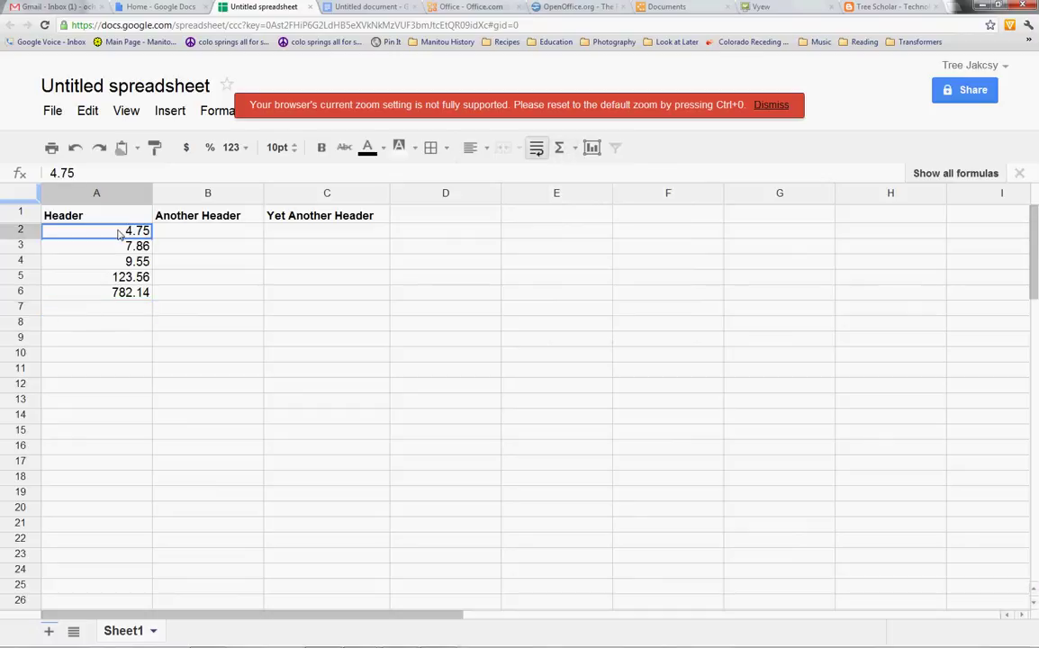
left_click(118, 308)
left_click(560, 147)
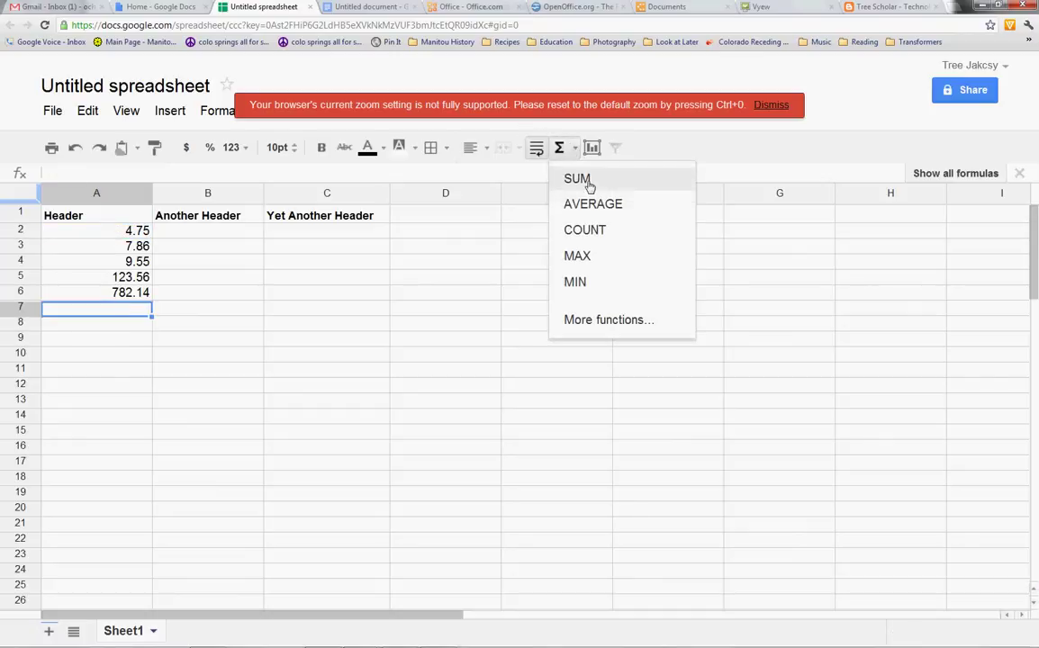
left_click(578, 180)
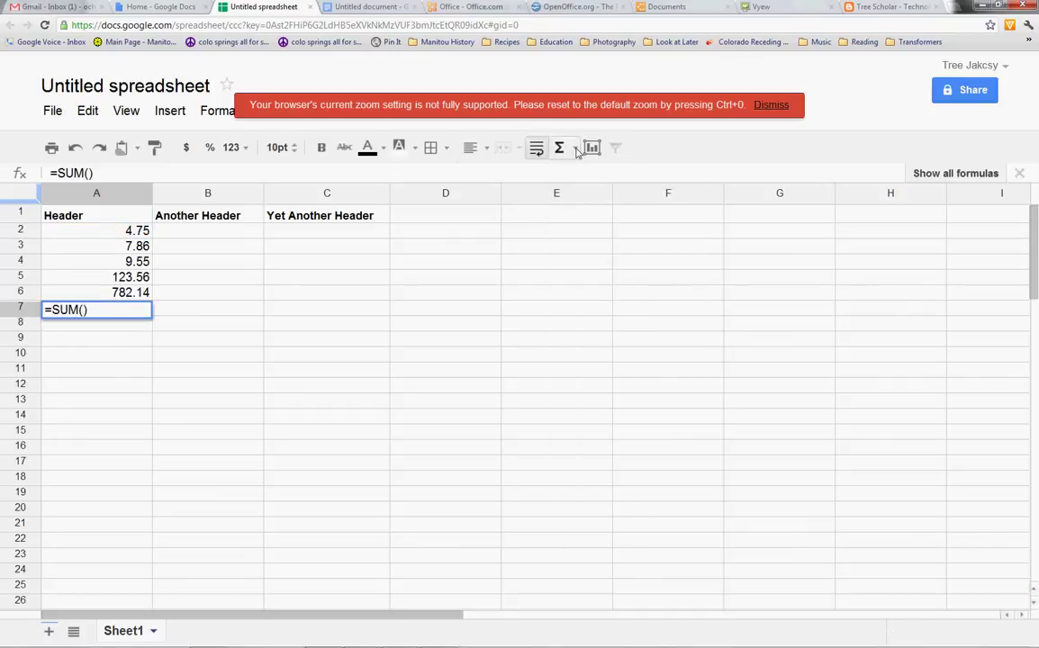
left_click(576, 148)
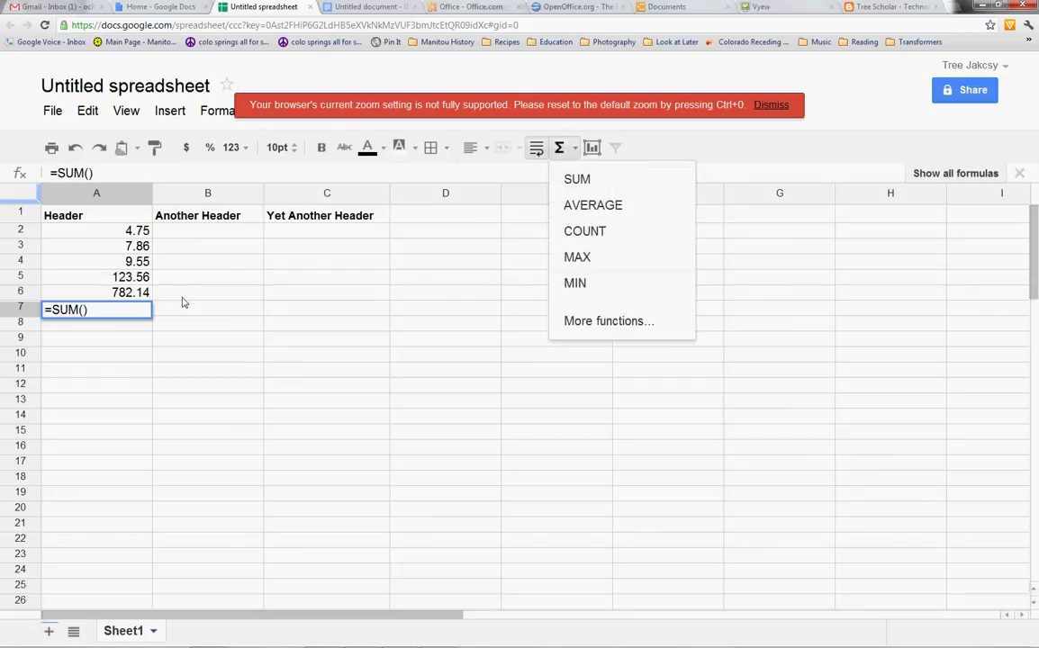
left_click_drag(128, 238, 90, 314)
left_click(91, 315)
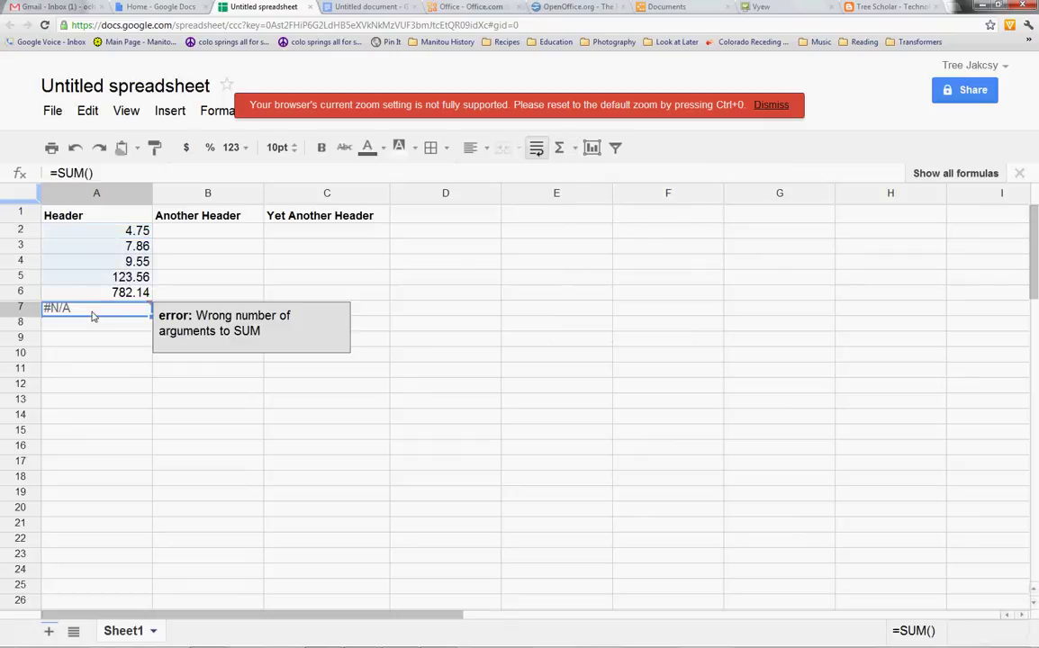
key("Delete")
Step: Insert =SUM(A2:A6) in A7 to total the column as 927.86
left_click(558, 148)
left_click(580, 179)
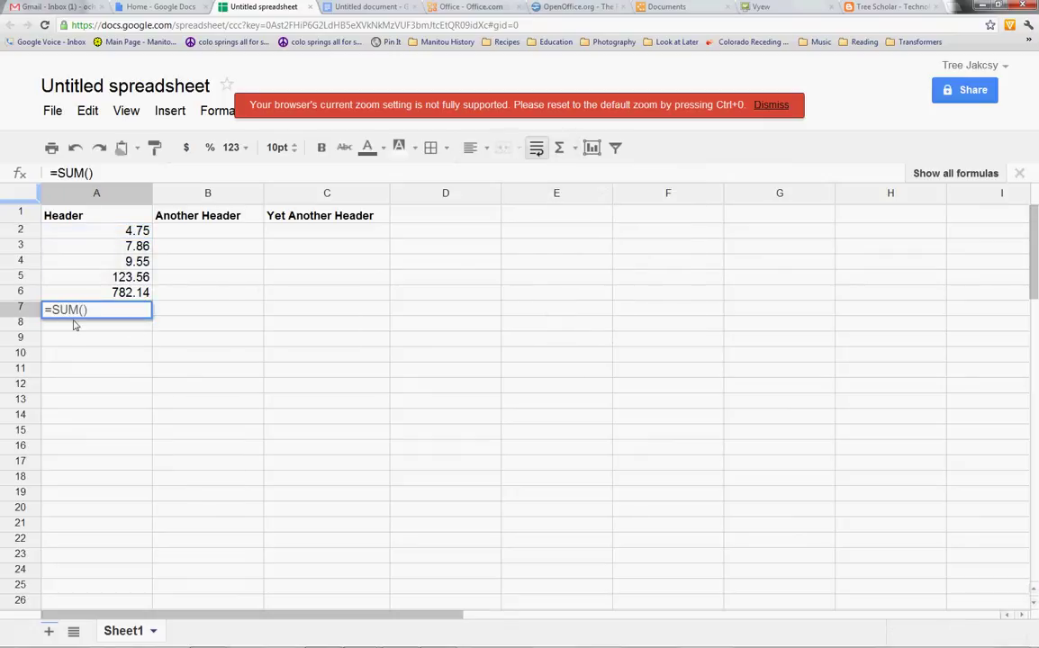
left_click_drag(124, 230, 133, 290)
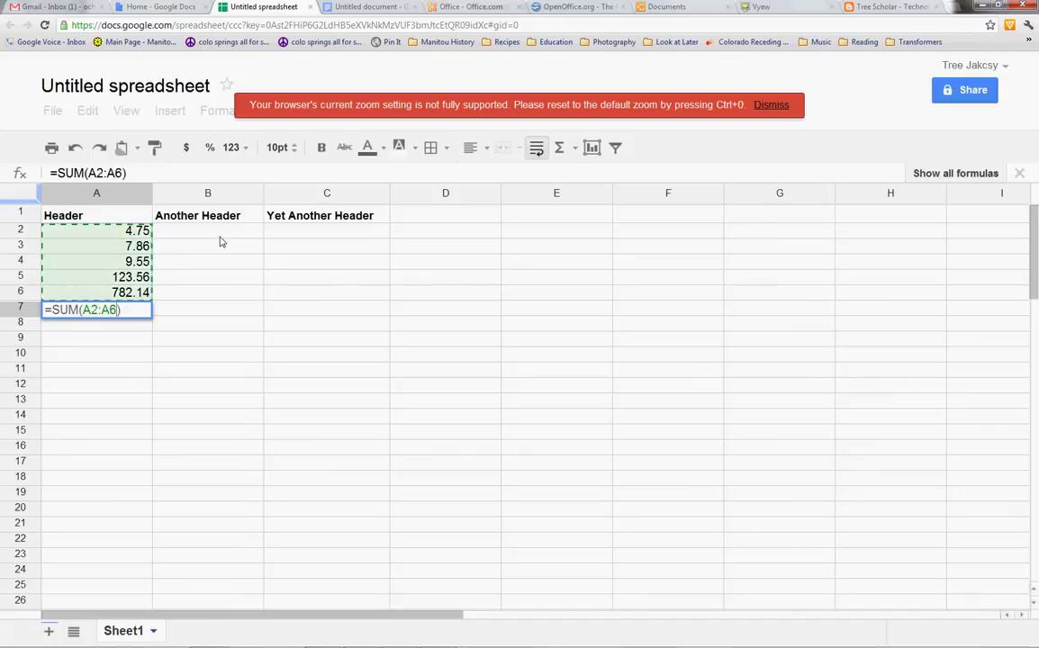
key("Return")
key("Up")
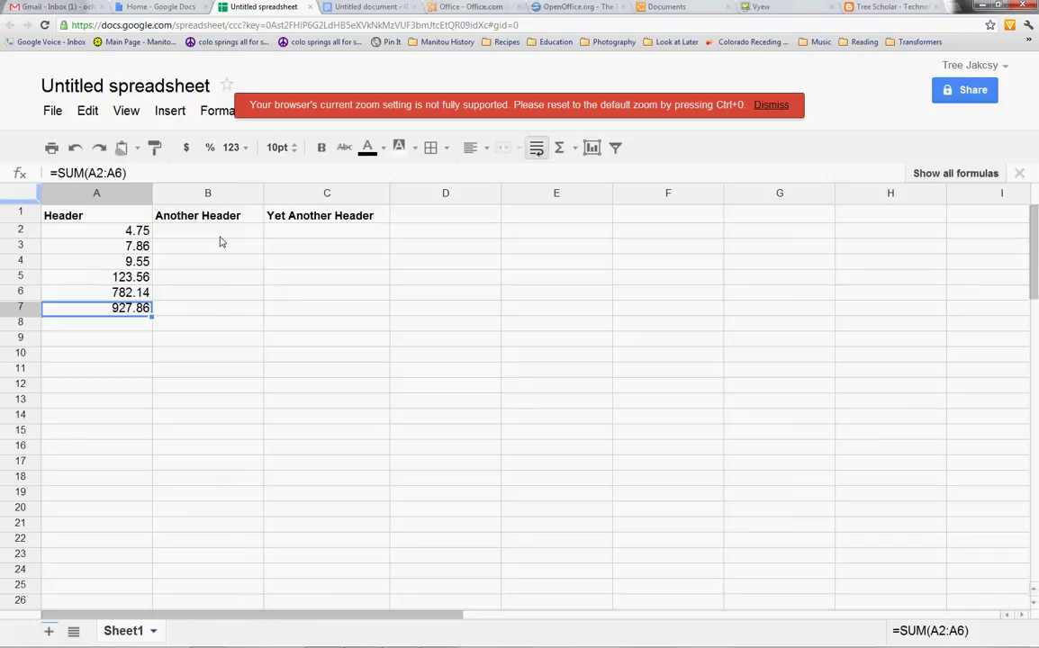
Step: Copy the A7 SUM formula into B7 and C7
key("ctrl+c")
key("Right")
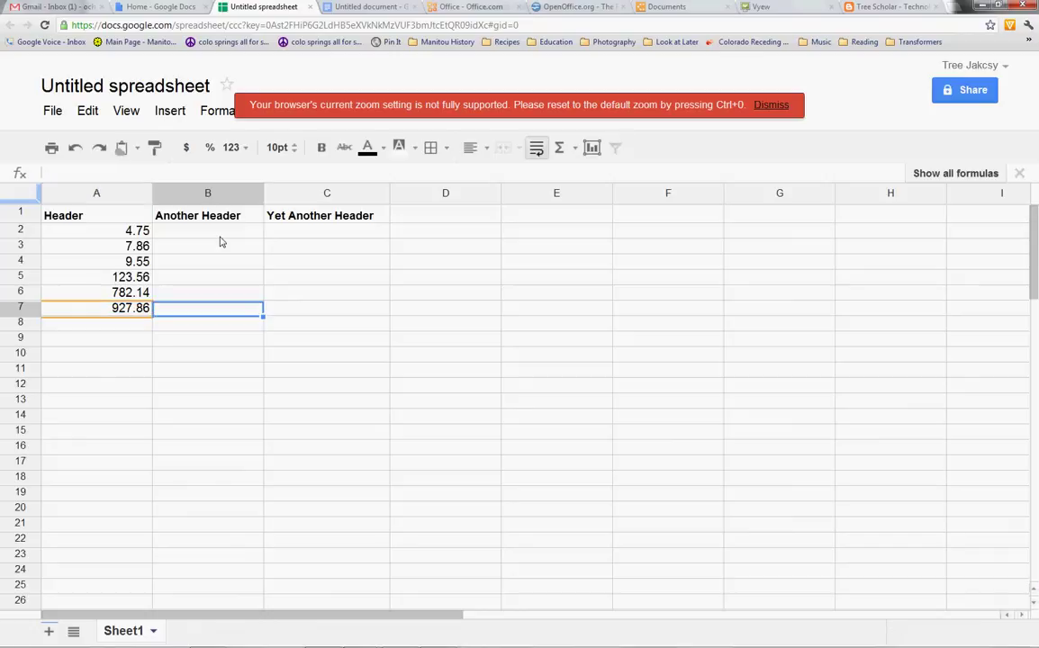
key("ctrl+v")
key("Right")
key("ctrl+v")
key("Right")
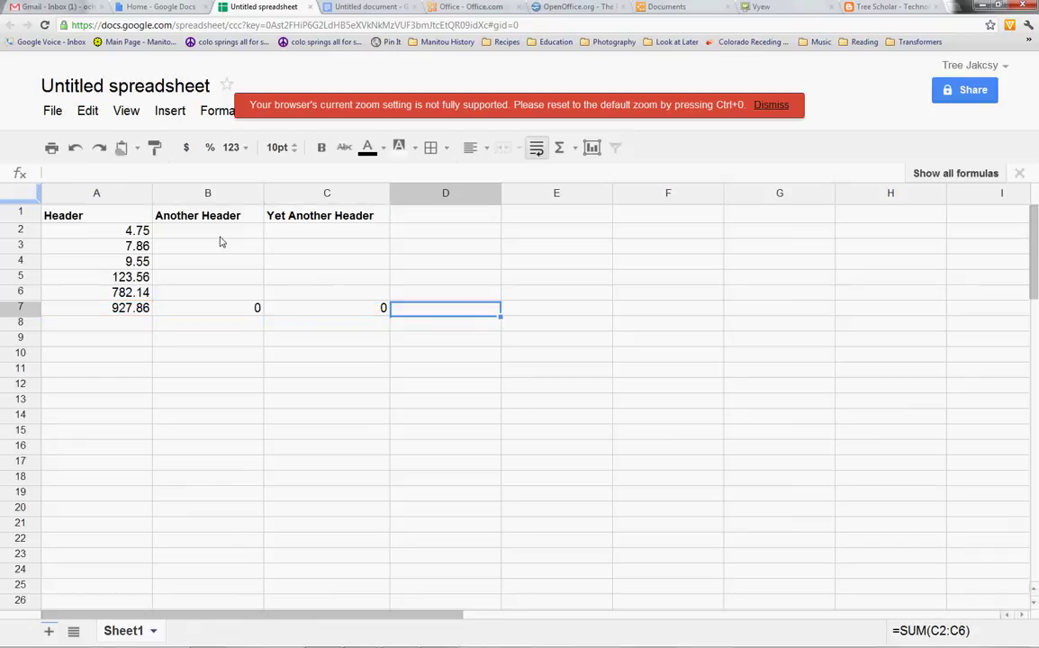
key("Left")
key("Left")
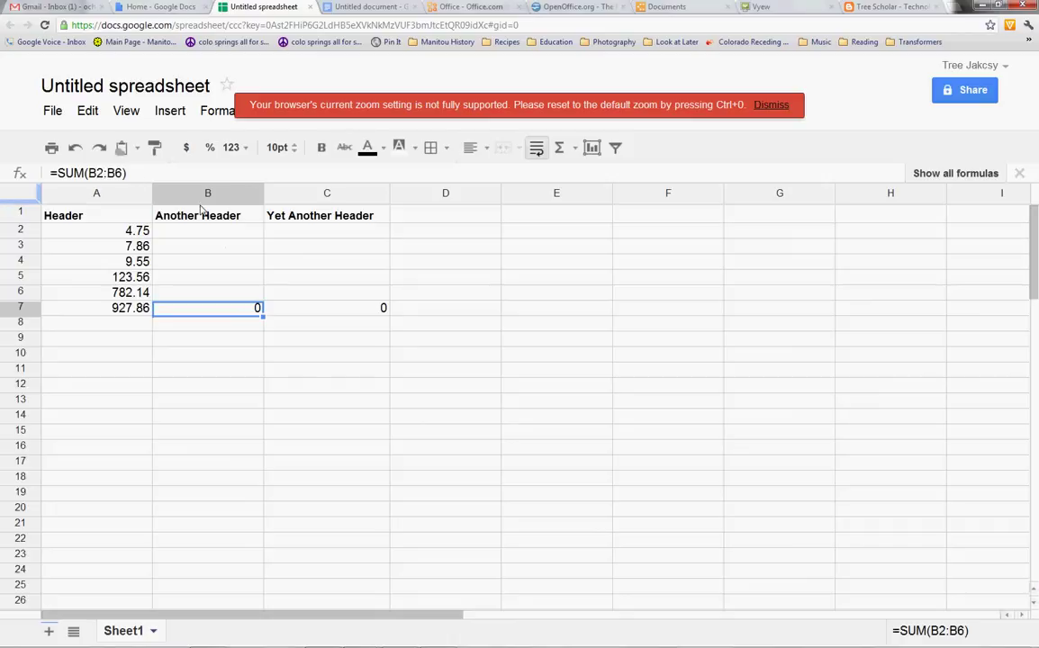
Step: Fill B2:B6 with 5, 7, 3, 8 and 9
left_click(216, 234)
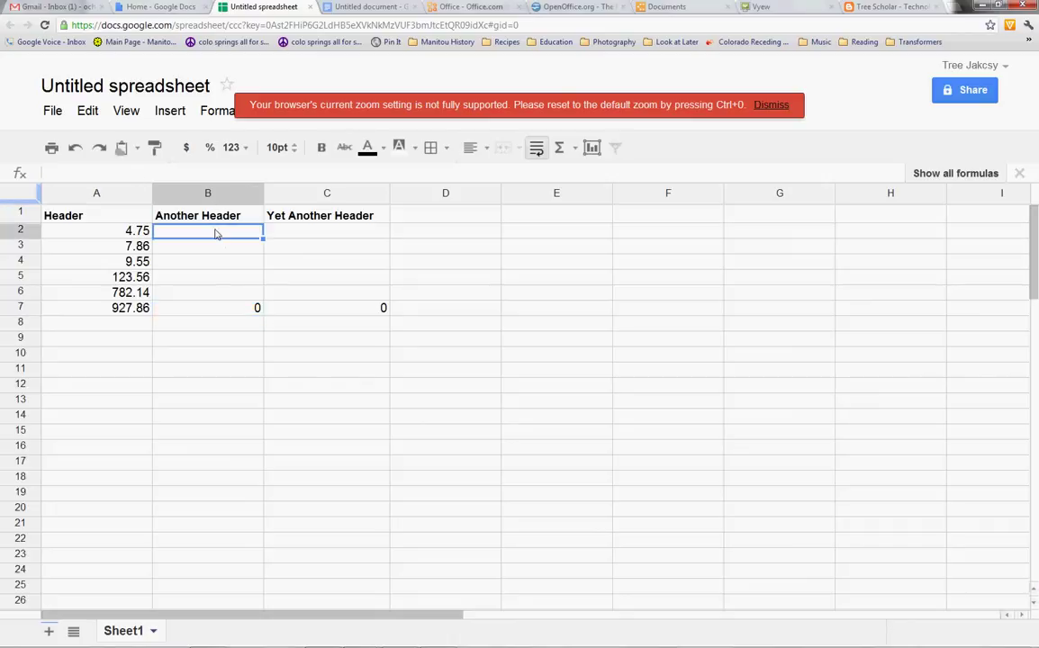
left_click(221, 296)
left_click(227, 236)
type("5")
key("Return")
type("7")
key("Return")
type("3")
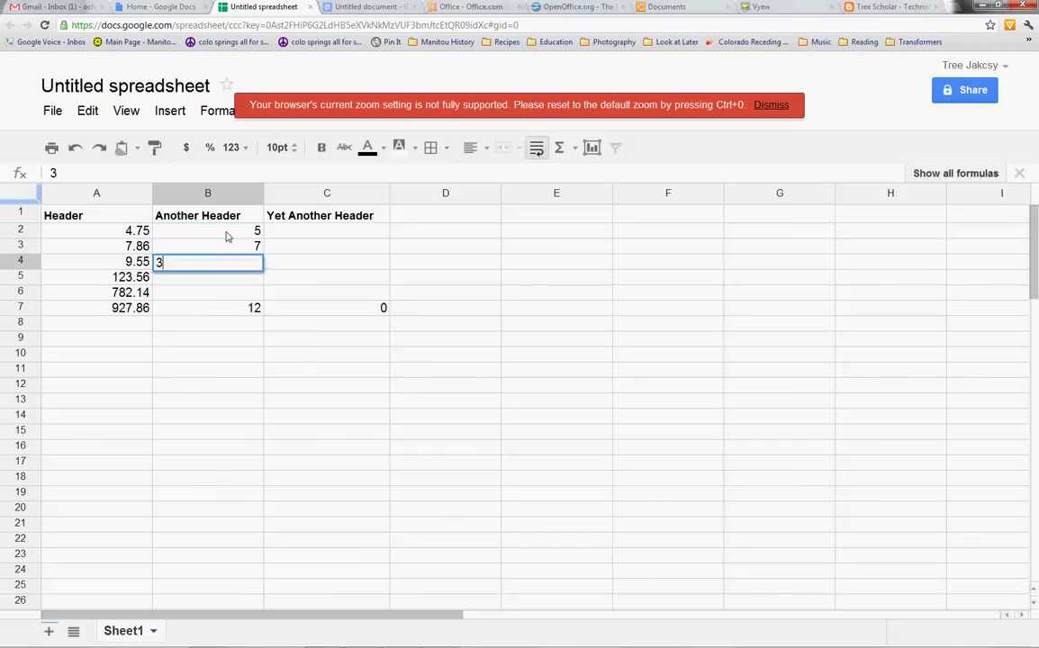
key("Return")
type("8")
key("Return")
type("9")
key("Tab")
Step: Fill C2:C6 with 25, 27.5, 735, 88.36 and 77.44
key("Up")
key("Up")
key("Up")
key("Up")
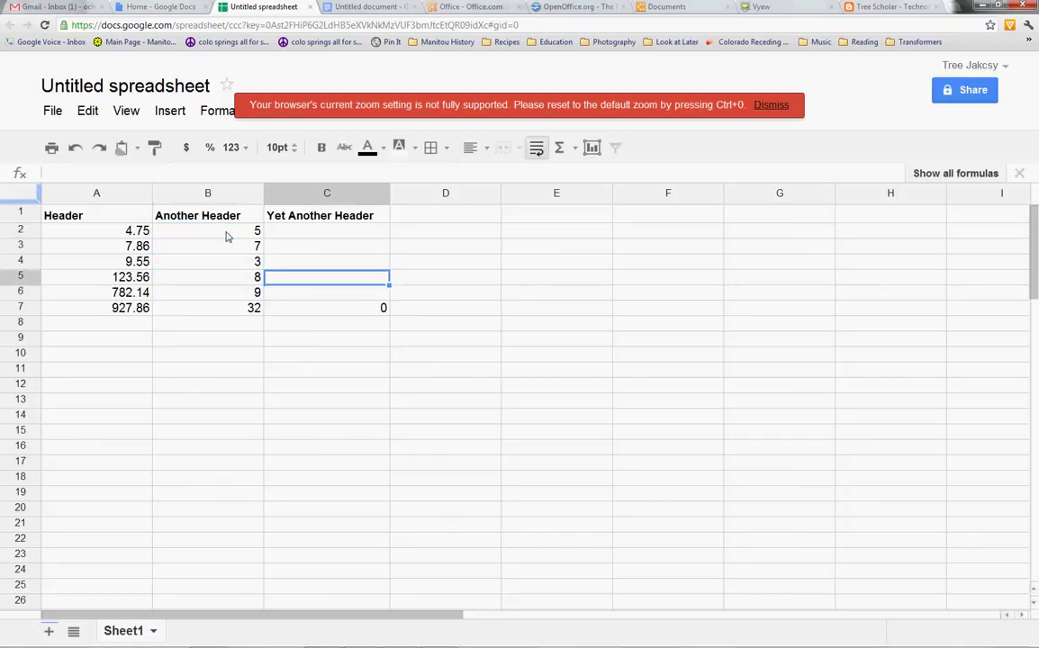
type("25")
key("Return")
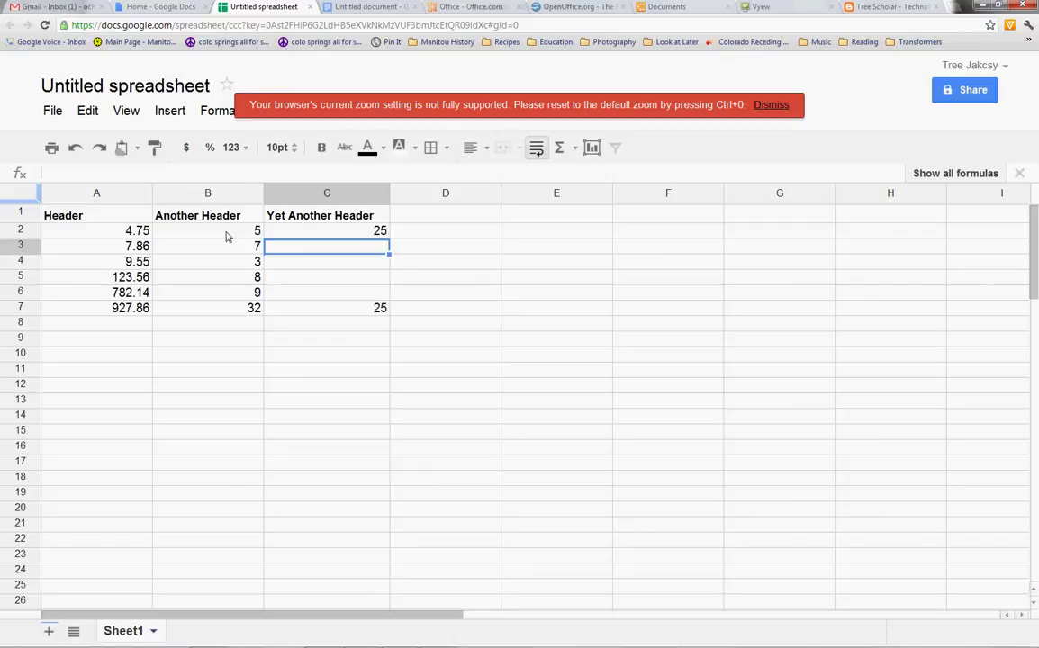
type("27.5")
key("Return")
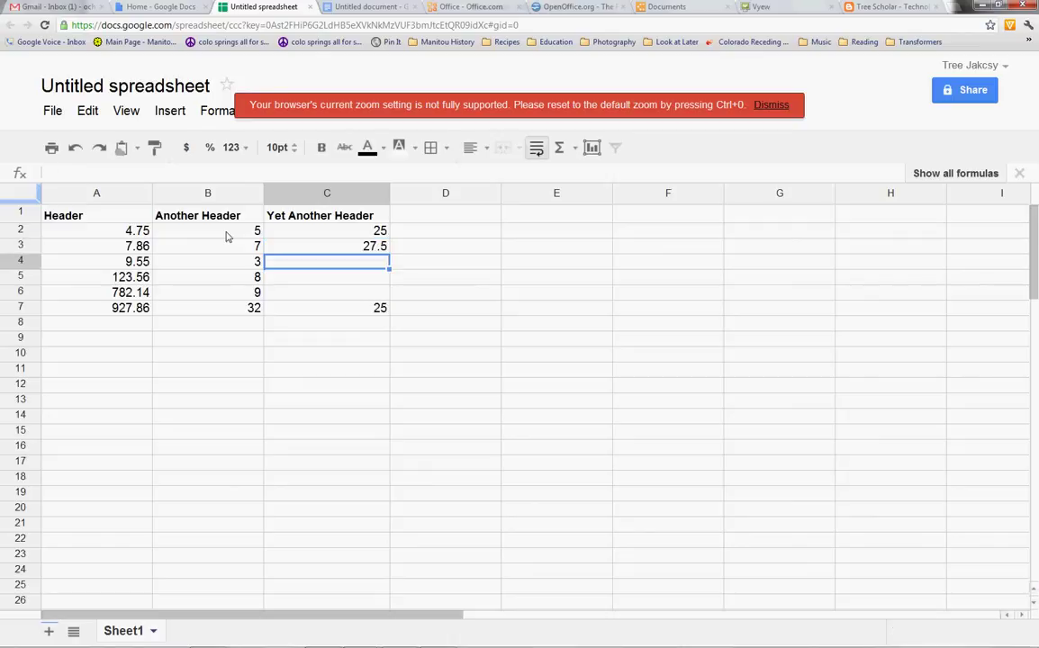
type("735")
key("Return")
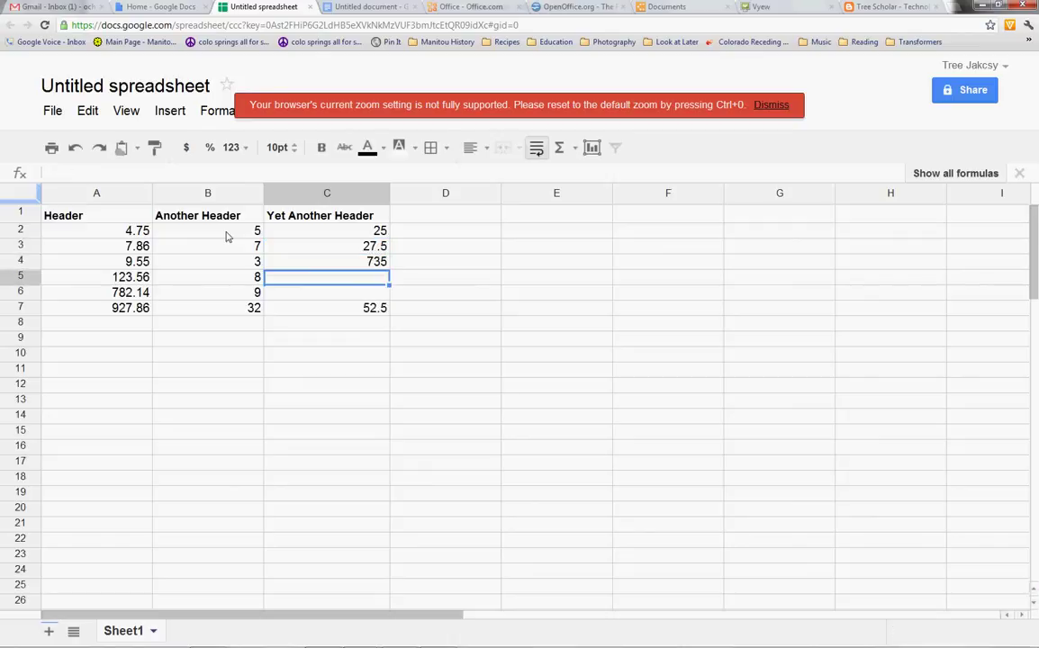
type("88.36")
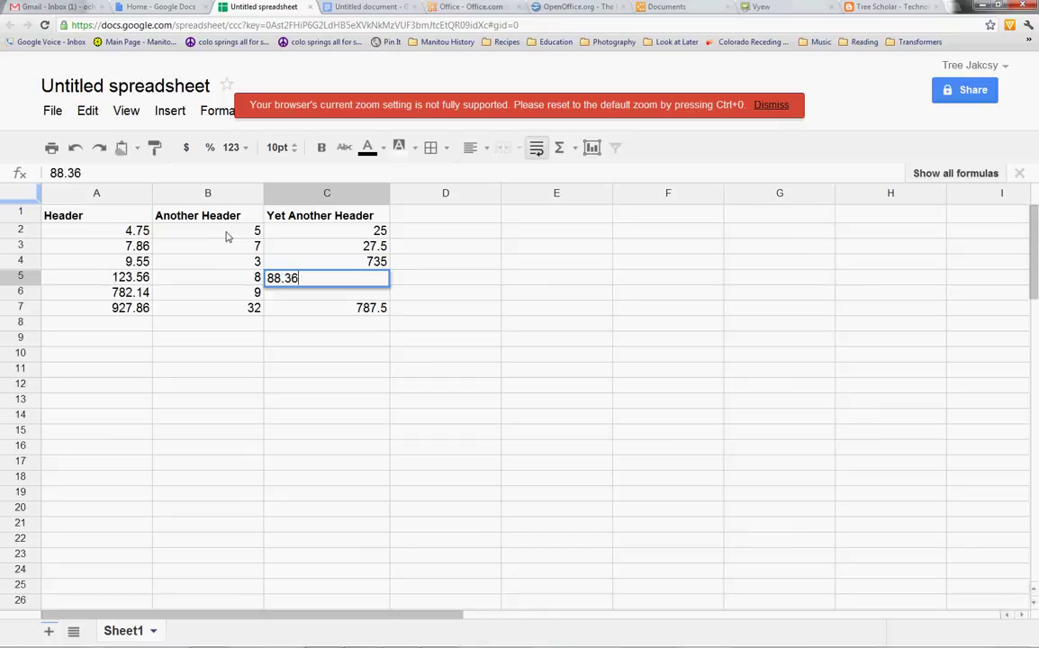
key("Return")
type("77")
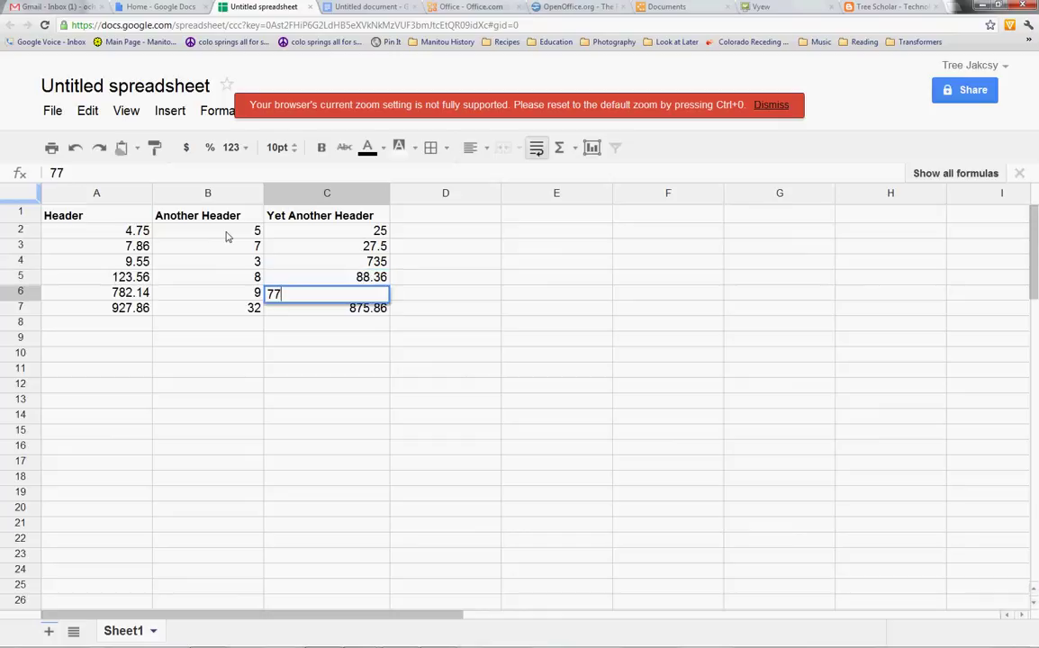
type(".44")
key("Return")
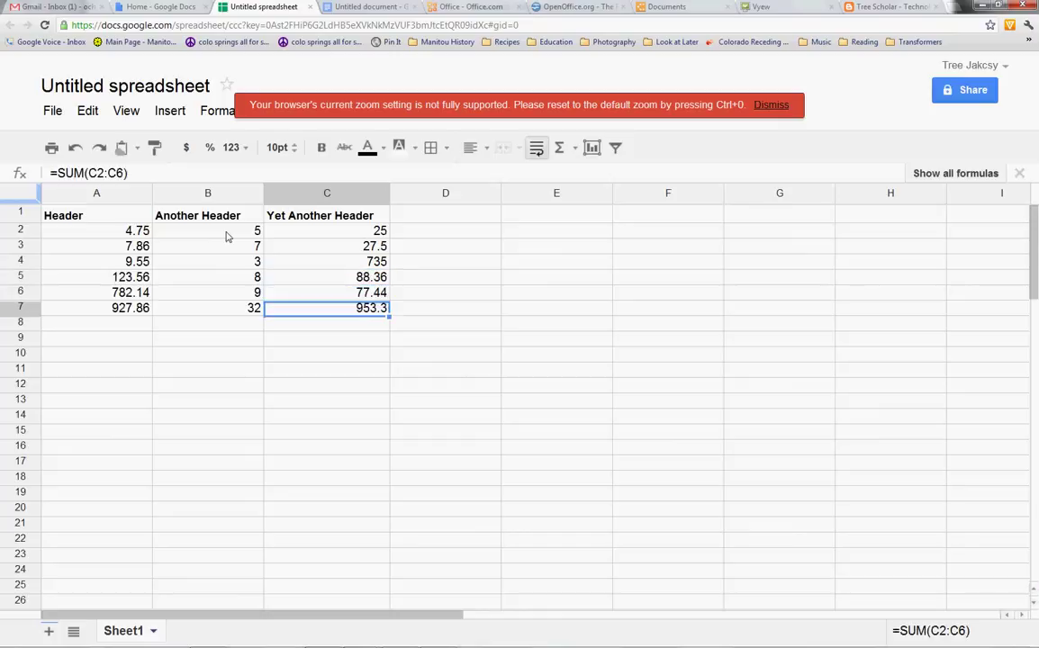
Step: Put =SUM(A7:C7) in D7, giving the row total 1913.16
left_click(468, 311)
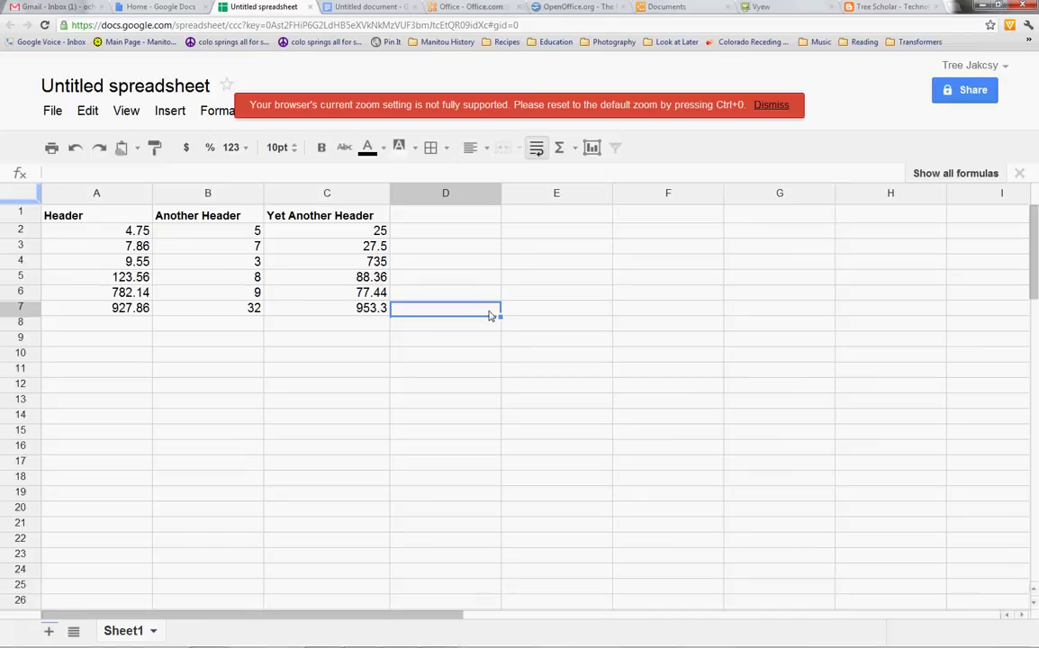
left_click(563, 149)
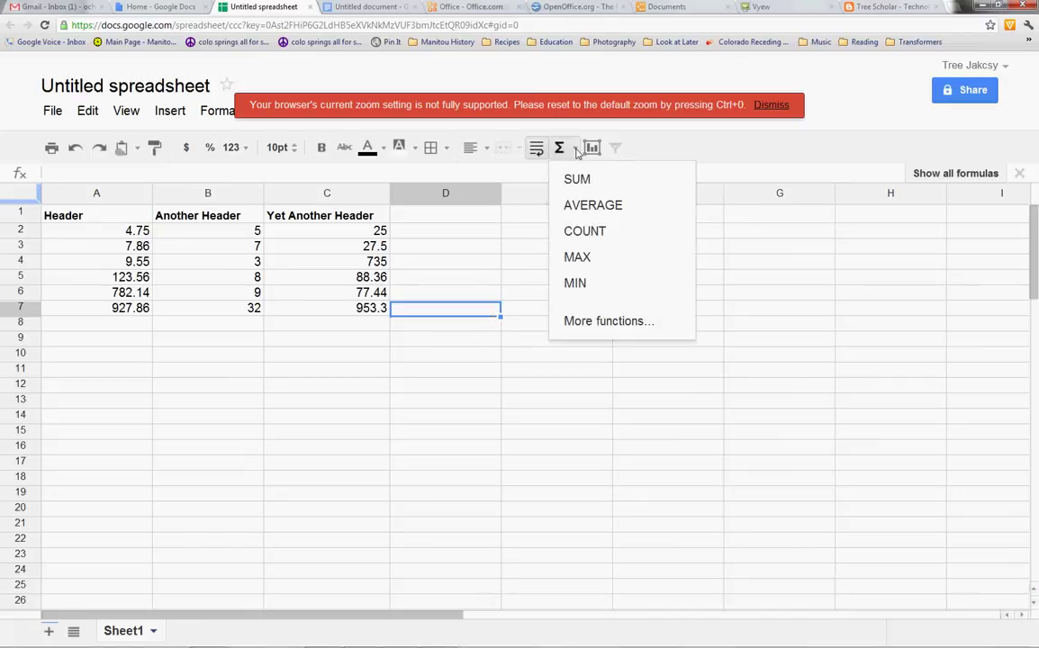
left_click(587, 185)
left_click_drag(145, 316, 326, 314)
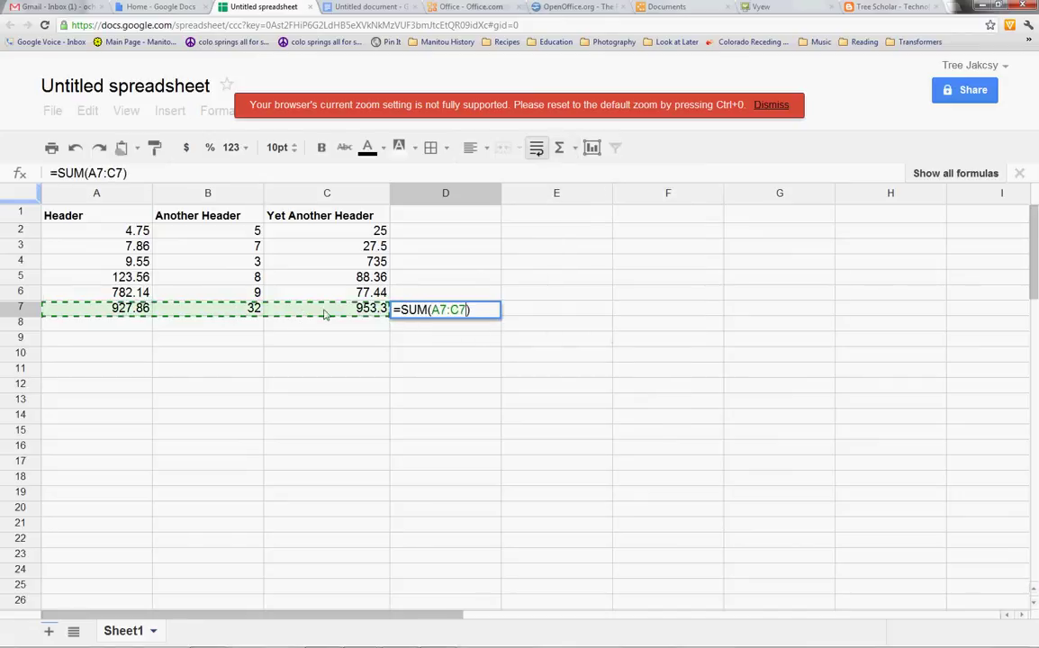
key("Return")
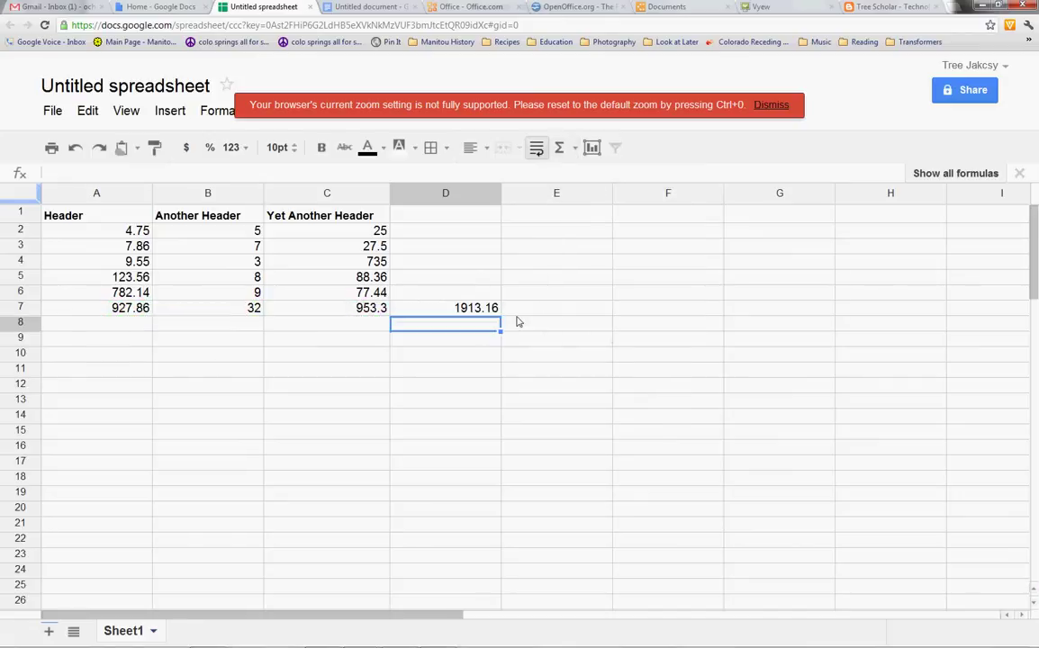
left_click(495, 315)
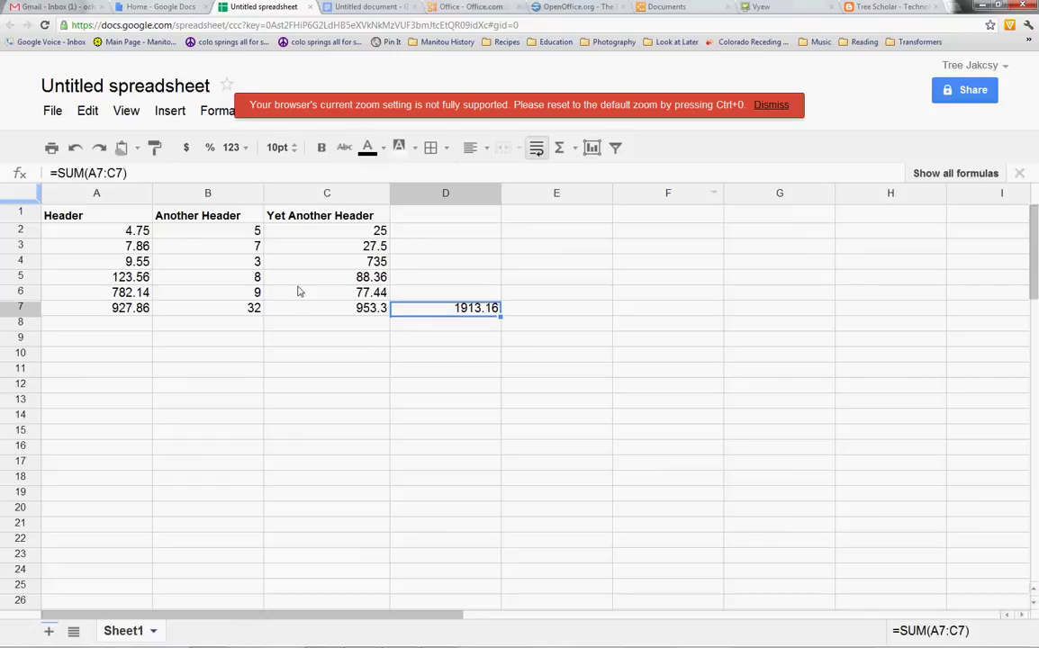
left_click(574, 153)
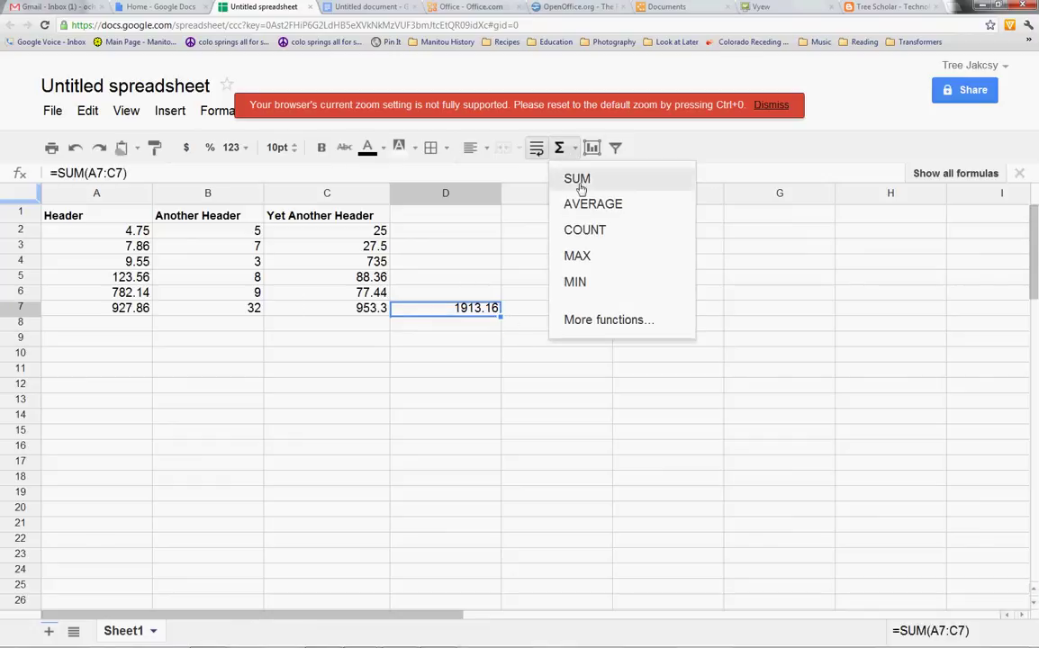
Step: Clear the D7 and C7 totals and the values in C2:C6
left_click(473, 340)
left_click(493, 299)
key("Down")
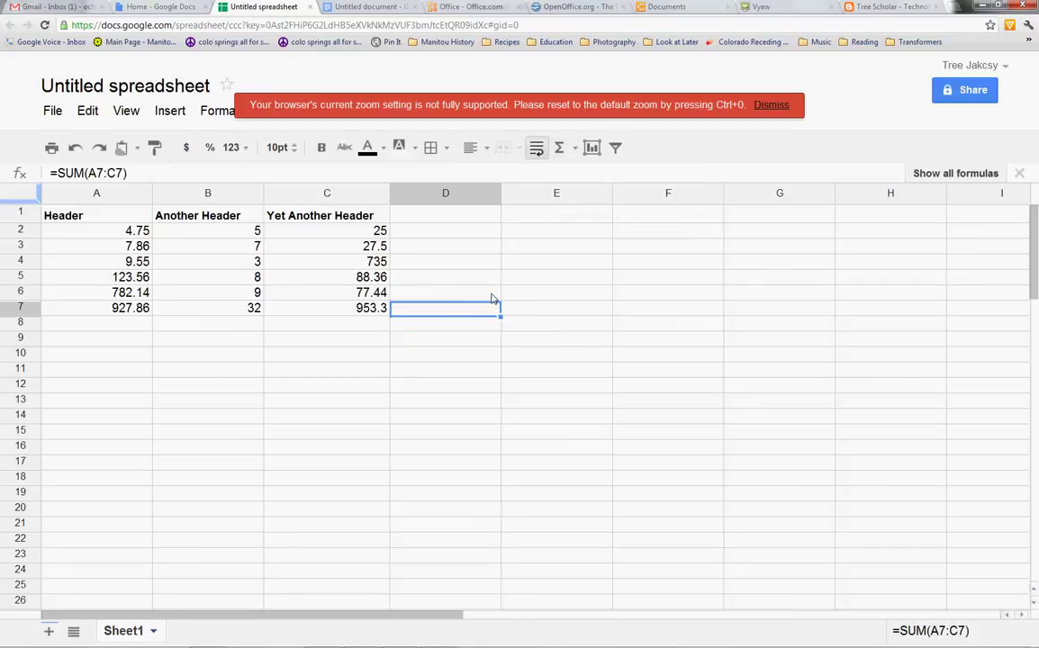
key("Delete")
key("Left")
key("Delete")
key("Up")
key("Up")
key("Up")
key("Up")
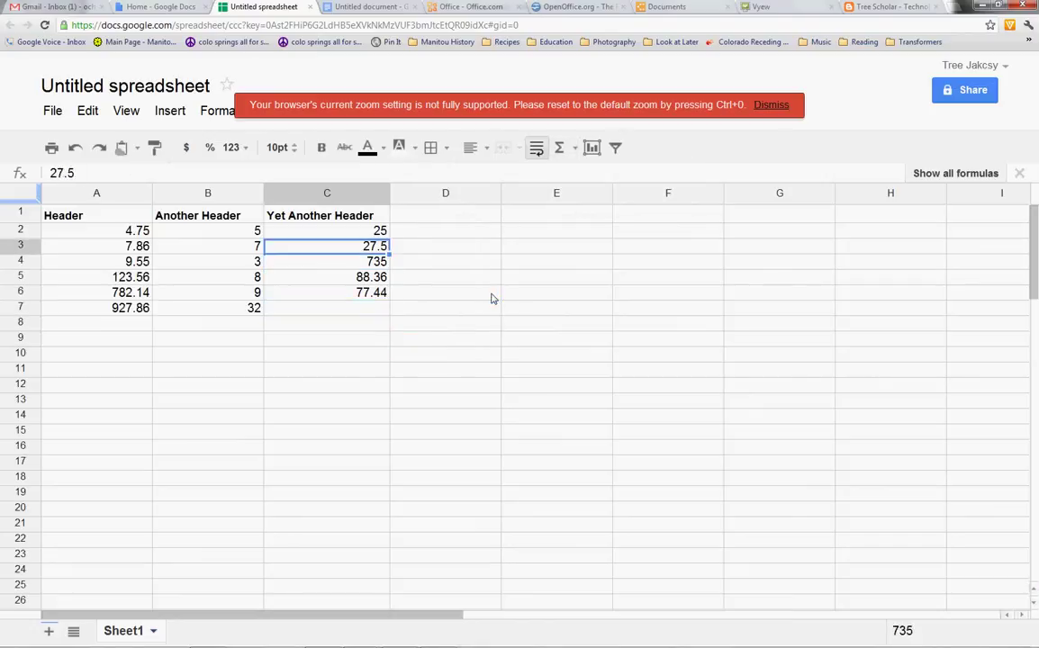
Step: Clear the C1 header and columns B and A, then switch back to the slideshow
key("Up")
key("shift+Down")
key("shift+Down")
key("shift+Down")
key("shift+Down")
key("Delete")
key("Up")
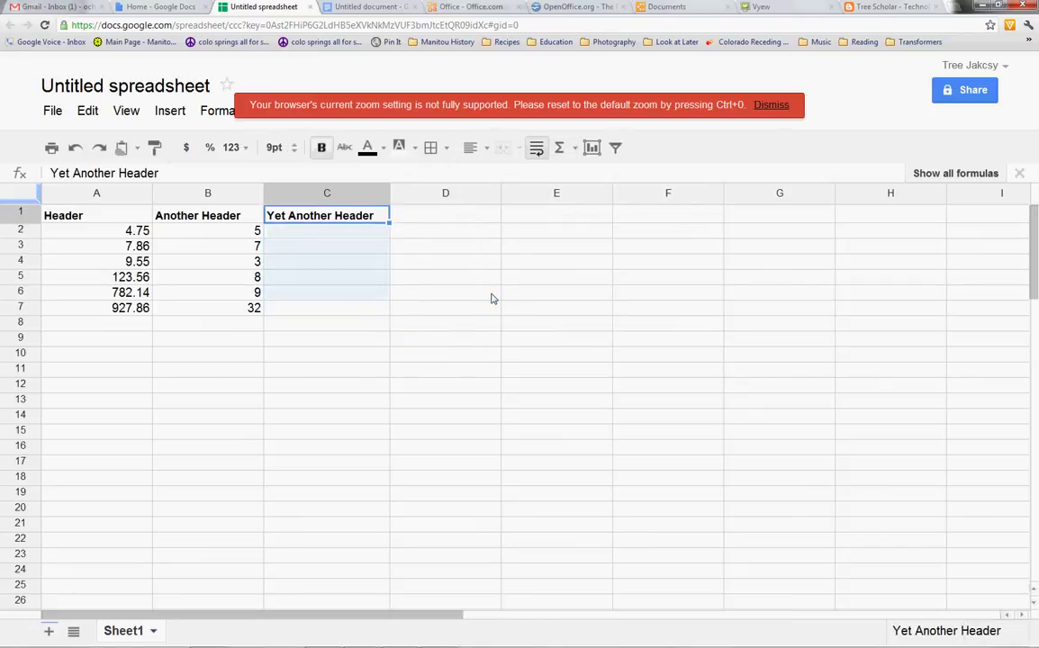
key("Delete")
key("Left")
key("shift+Down")
key("shift+Down")
key("shift+Down")
key("shift+Down")
key("shift+Down")
key("shift+Down")
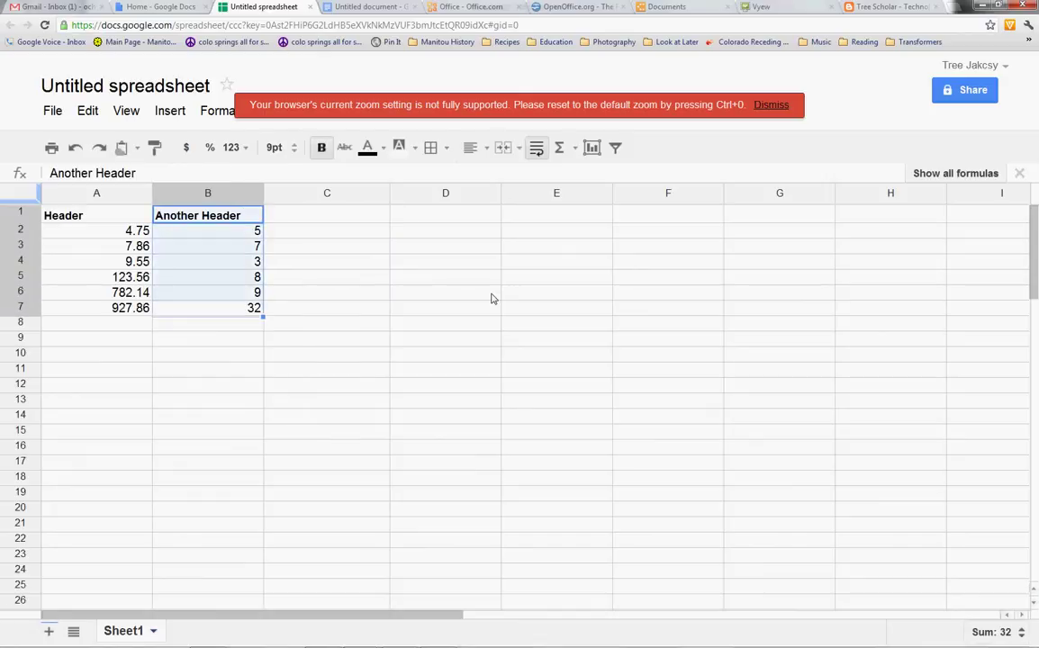
key("Delete")
key("Left")
key("shift+Down")
key("shift+Down")
key("shift+Down")
key("shift+Down")
key("shift+Down")
key("shift+Down")
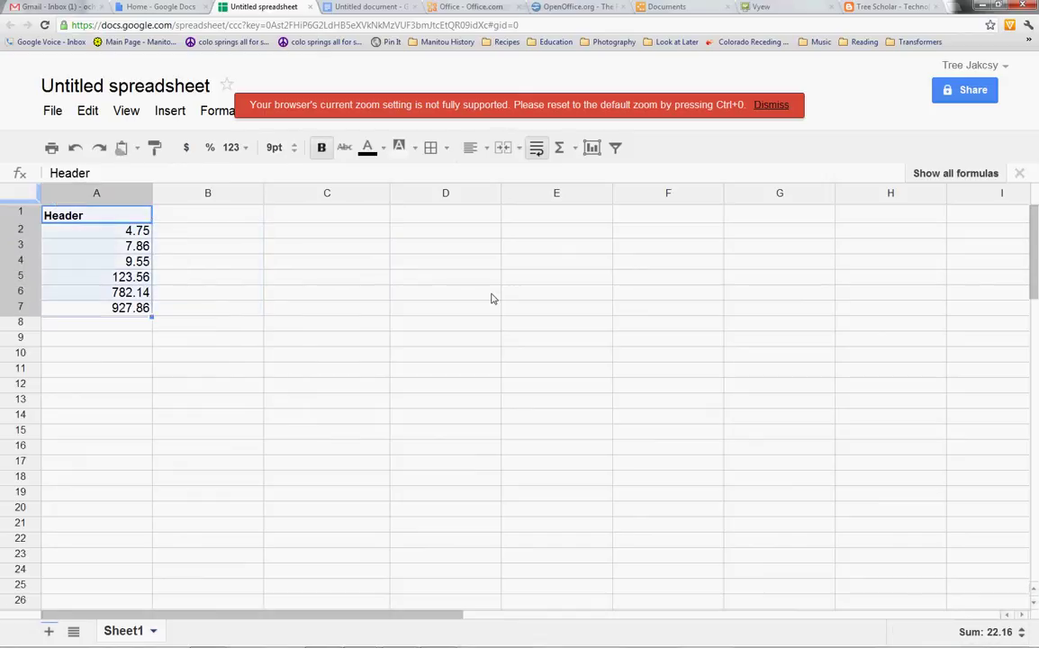
key("Delete")
left_click(452, 276)
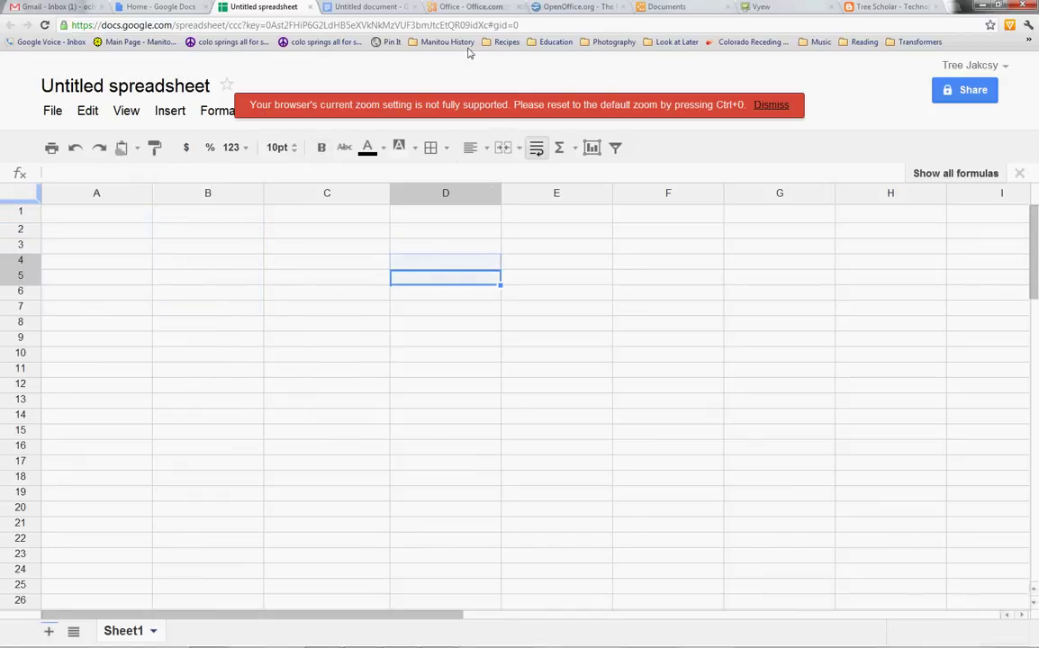
key("alt+Tab")
key("alt+Tab")
key("alt+Tab")
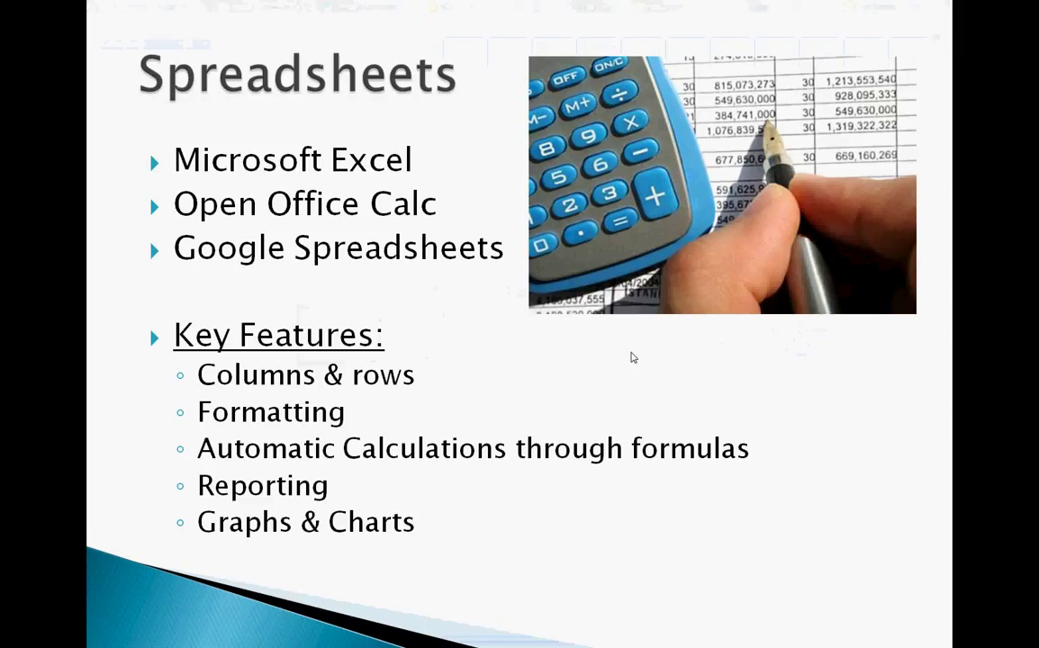
Step: Resume the PowerPoint slideshow on the Spreadsheets slide, heading toward Flowcharts
key("Right")
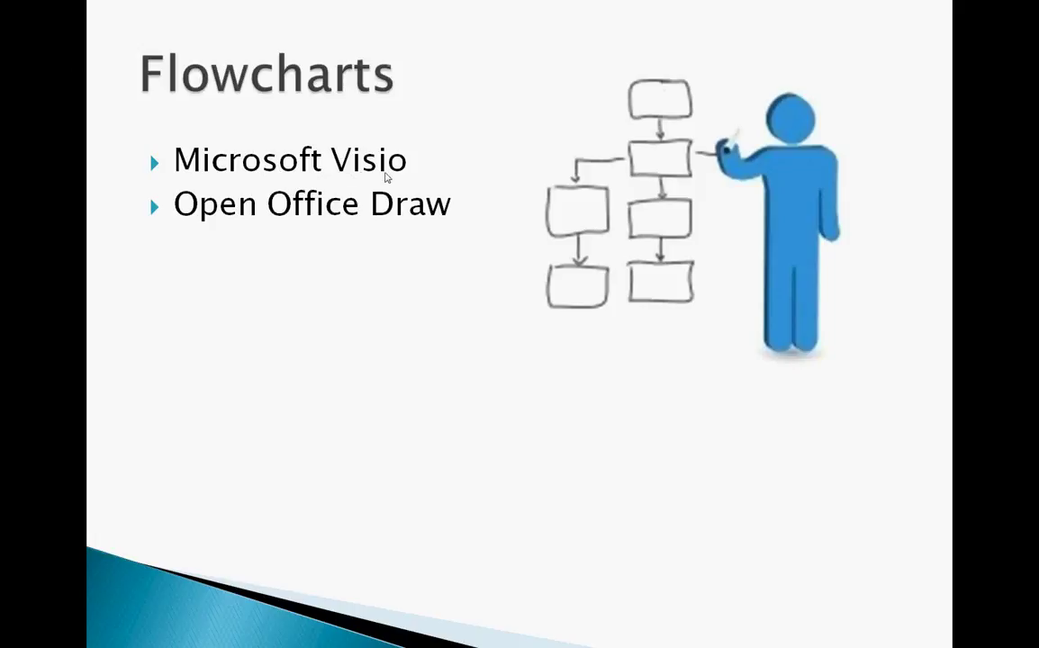
Step: Reveal the Google Drawing, LucidCharts, Key Features and Boxes & shapes bullets onward
left_click(455, 219)
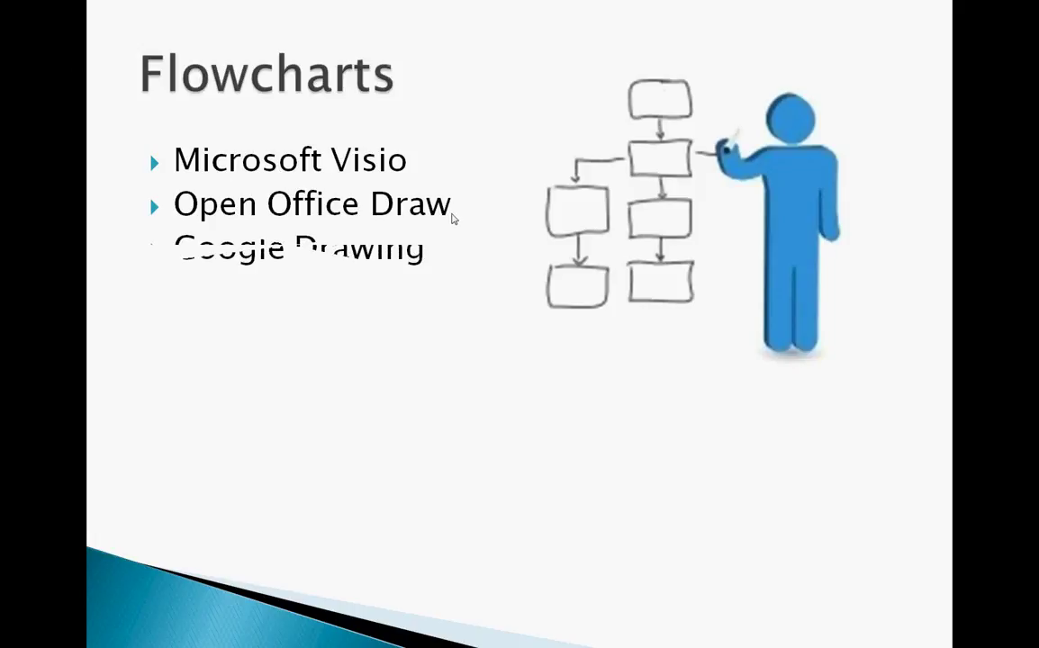
left_click(305, 273)
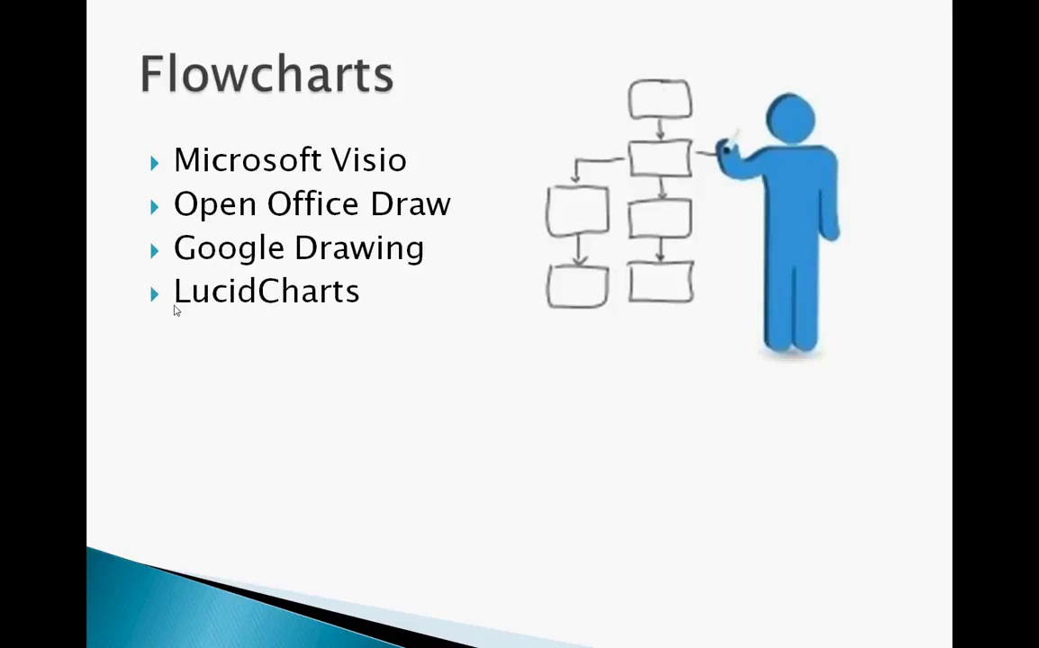
left_click(366, 337)
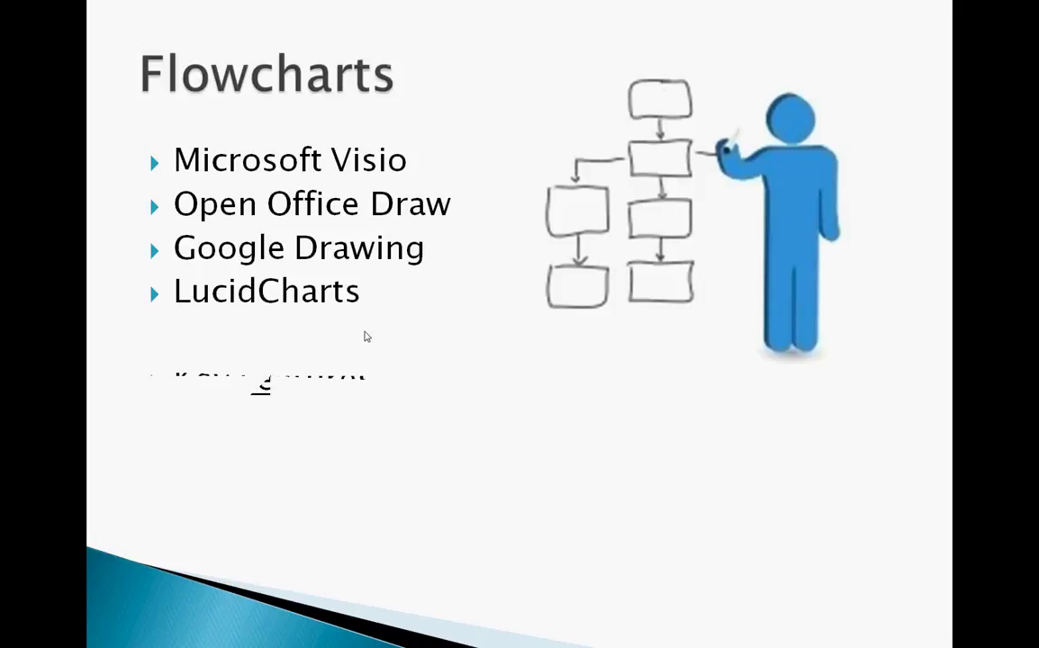
left_click(401, 202)
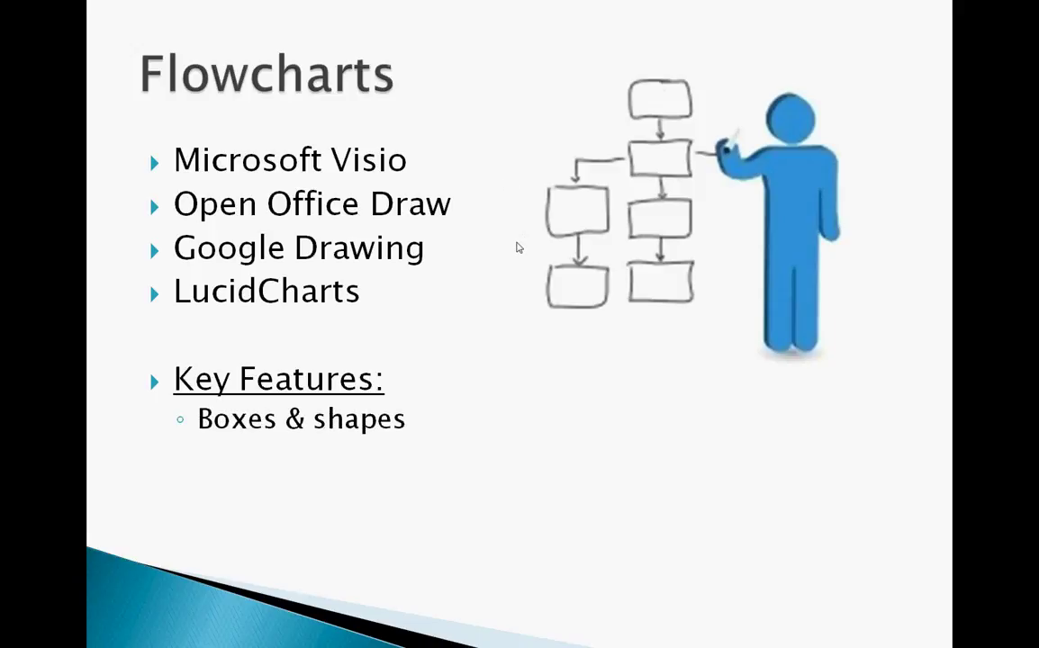
left_click(518, 300)
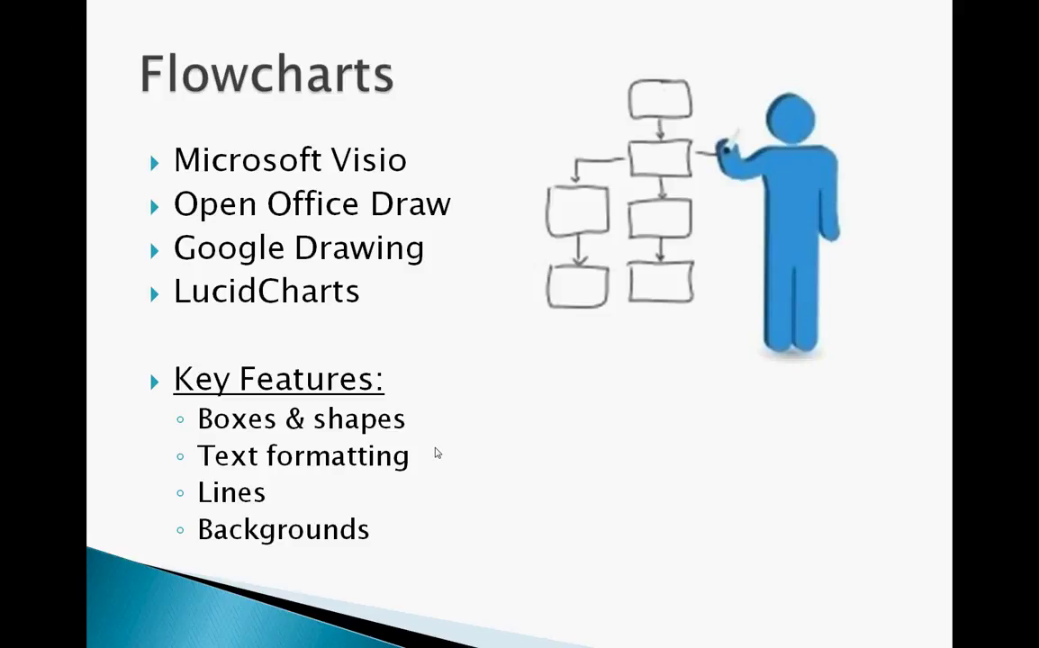
Step: Leave the slideshow and switch to the blank Word document
key("Right")
key("Left")
key("alt+Tab")
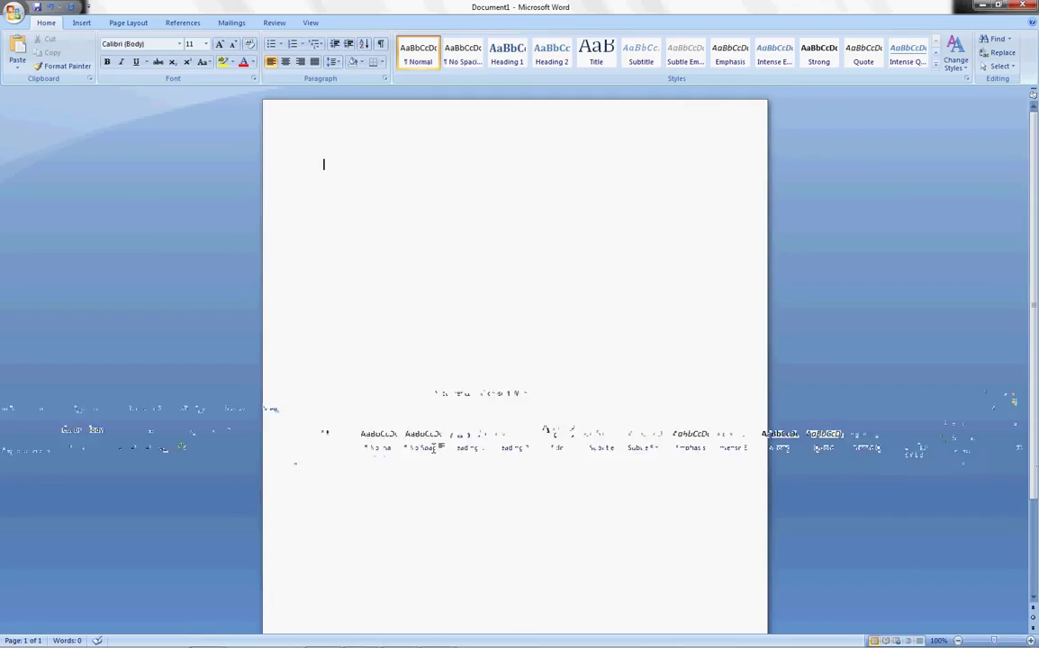
Step: Switch from Word to the Lucidchart Documents tab in Chrome and open Create
key("alt+Tab")
key("alt+Tab")
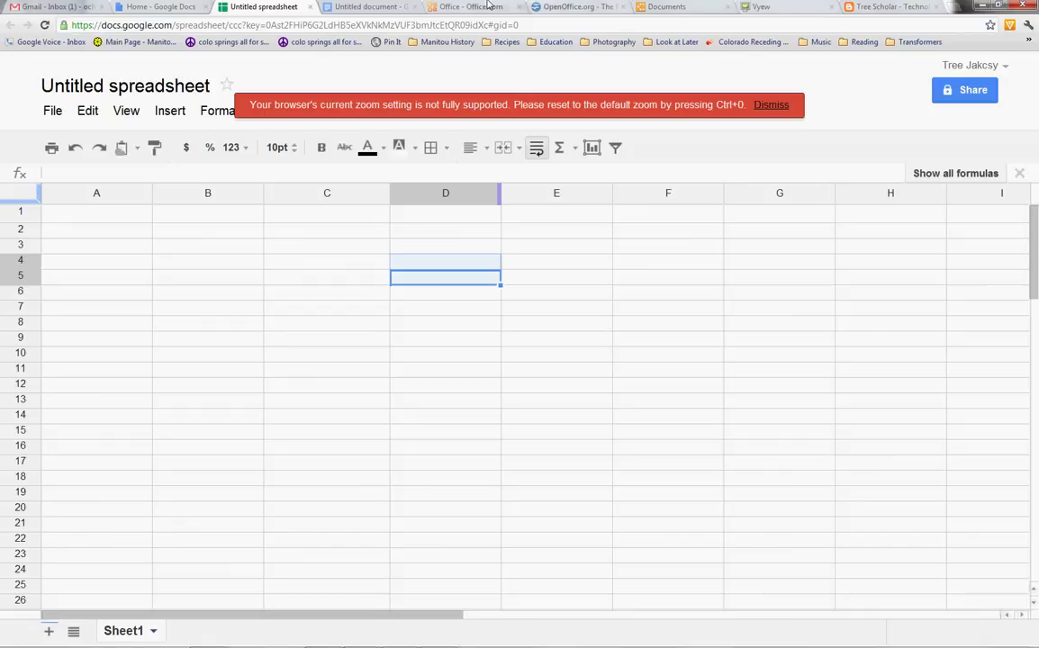
left_click(666, 7)
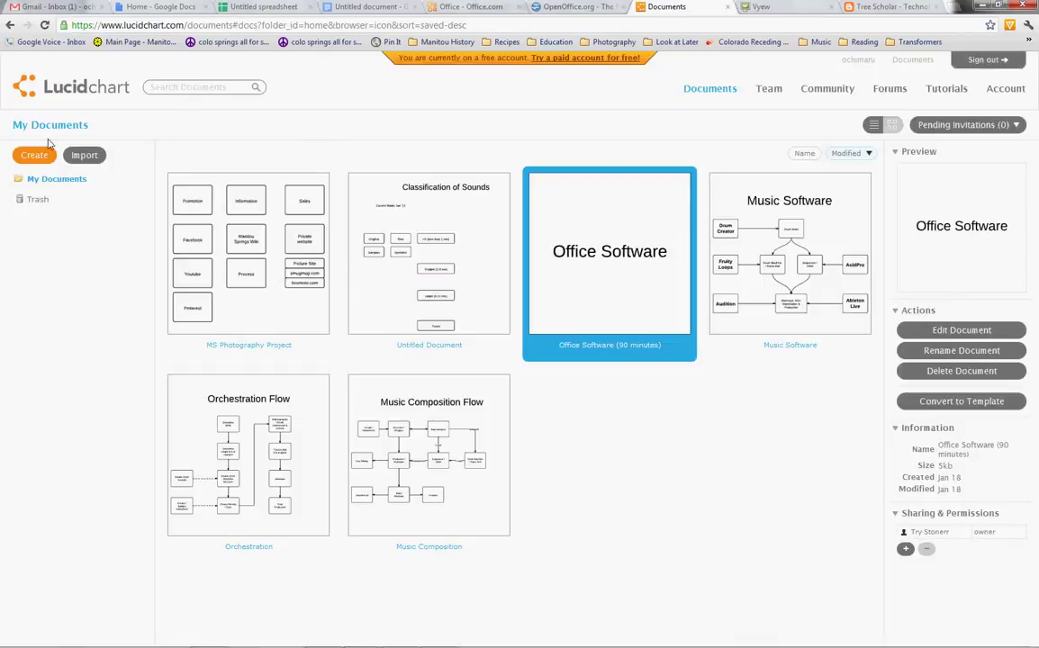
left_click(33, 156)
Step: Create a Blank Flowcharts document titled 'Name of Document' and drop a text block at the top
left_click(43, 172)
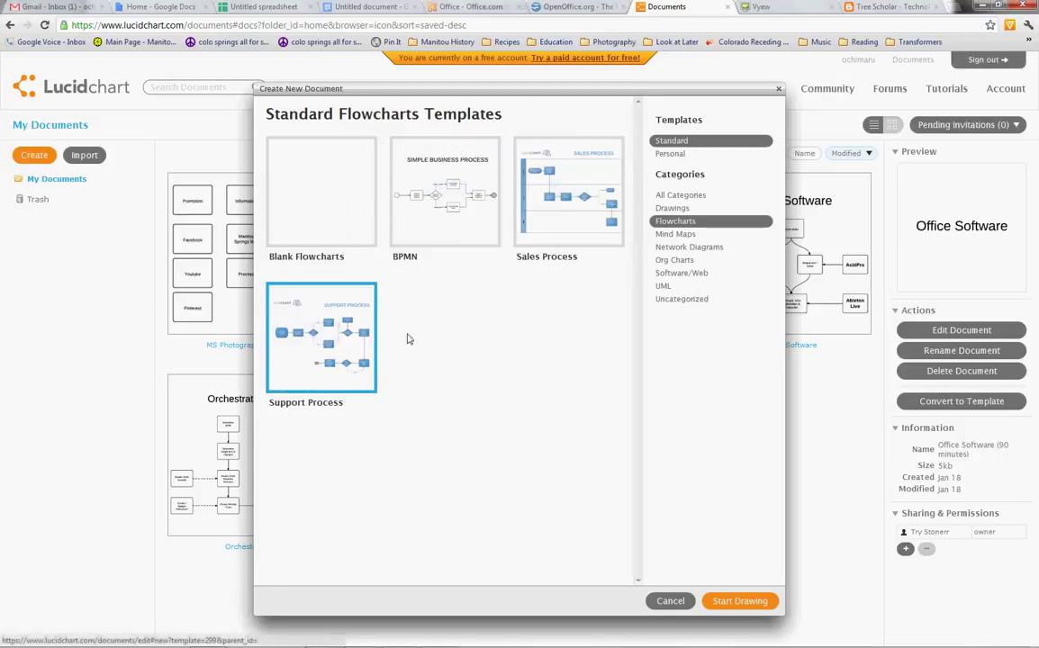
left_click(284, 310)
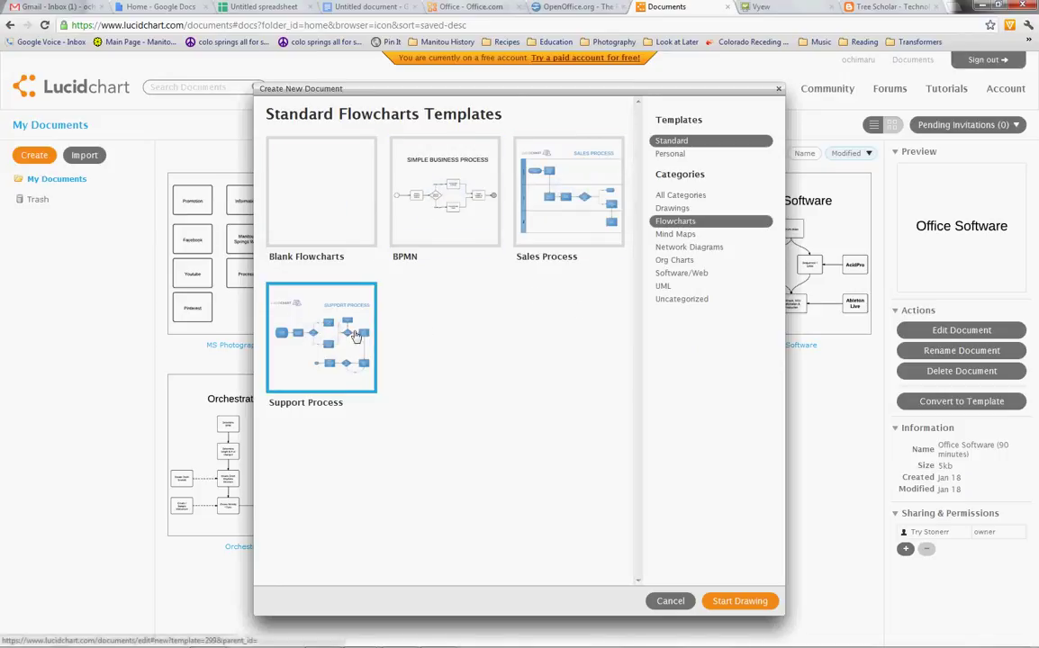
left_click(309, 212)
double_click(308, 212)
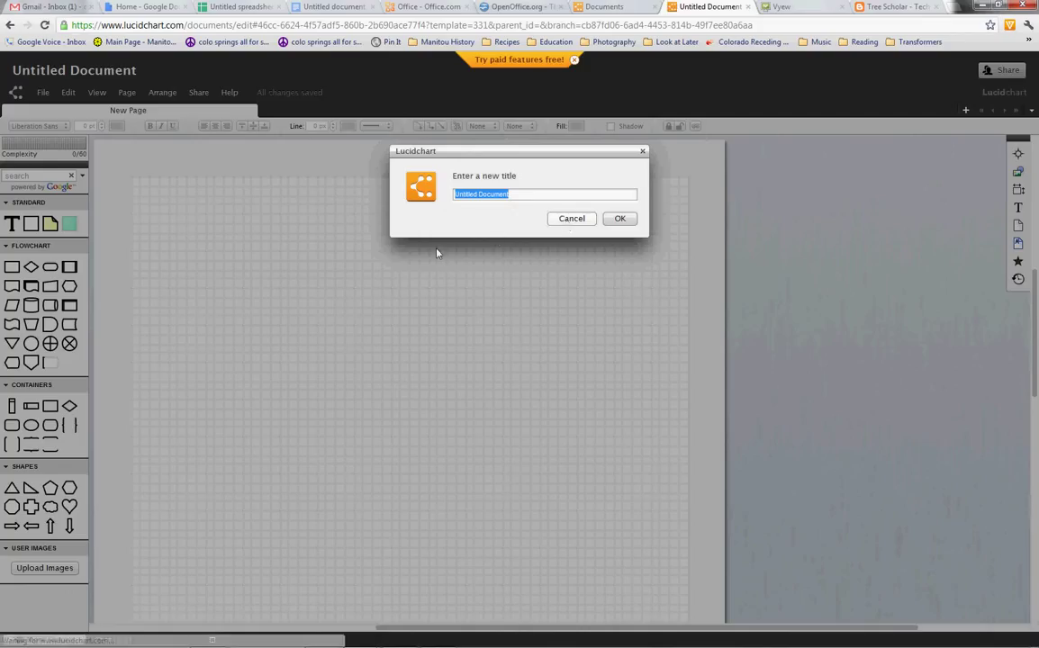
type("Name of")
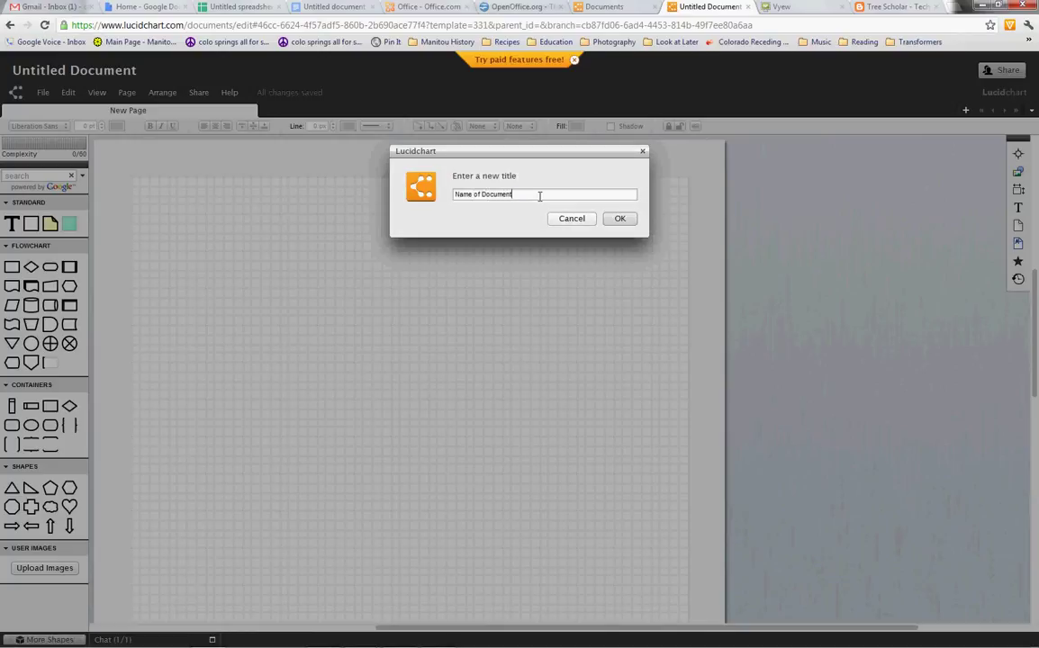
left_click(618, 219)
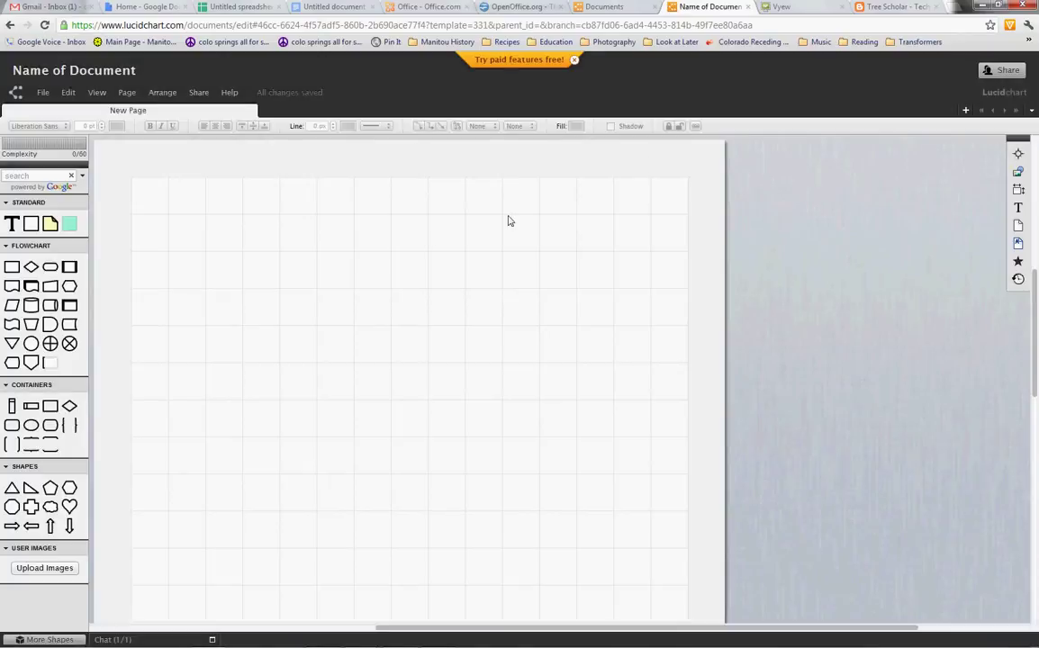
left_click_drag(12, 224, 374, 227)
Step: Type 'Title of my Flowchart', make it bold 19 pt, and widen its box to one line
type("Title of my Flowchart")
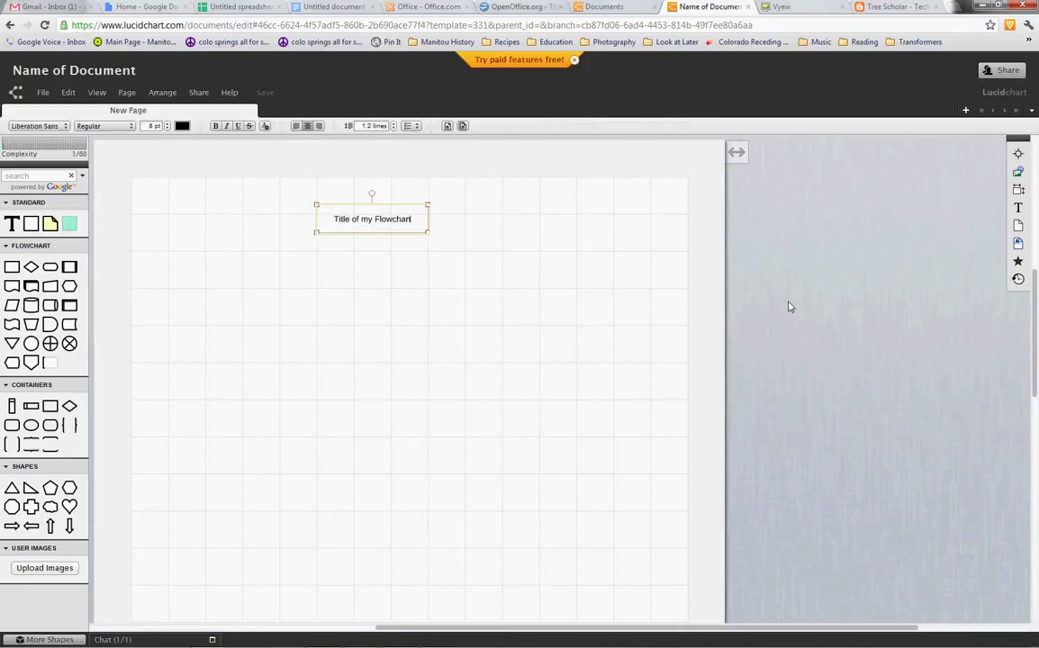
left_click(420, 283)
left_click(387, 222)
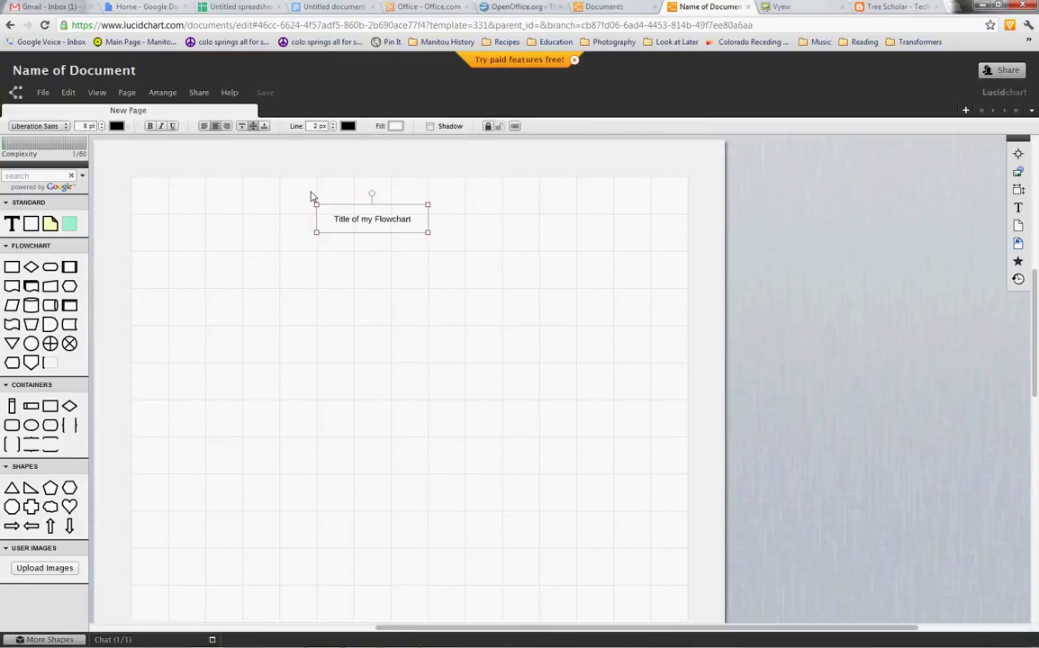
left_click(102, 128)
left_click(102, 124)
left_click(102, 124)
left_click(102, 125)
left_click(102, 124)
left_click(101, 124)
left_click(102, 125)
left_click(150, 126)
left_click_drag(430, 236, 519, 241)
left_click_drag(430, 237, 400, 224)
Step: Add a Process box labelled 'Create a list of things to do' under the title, then another Process box below it
left_click(358, 298)
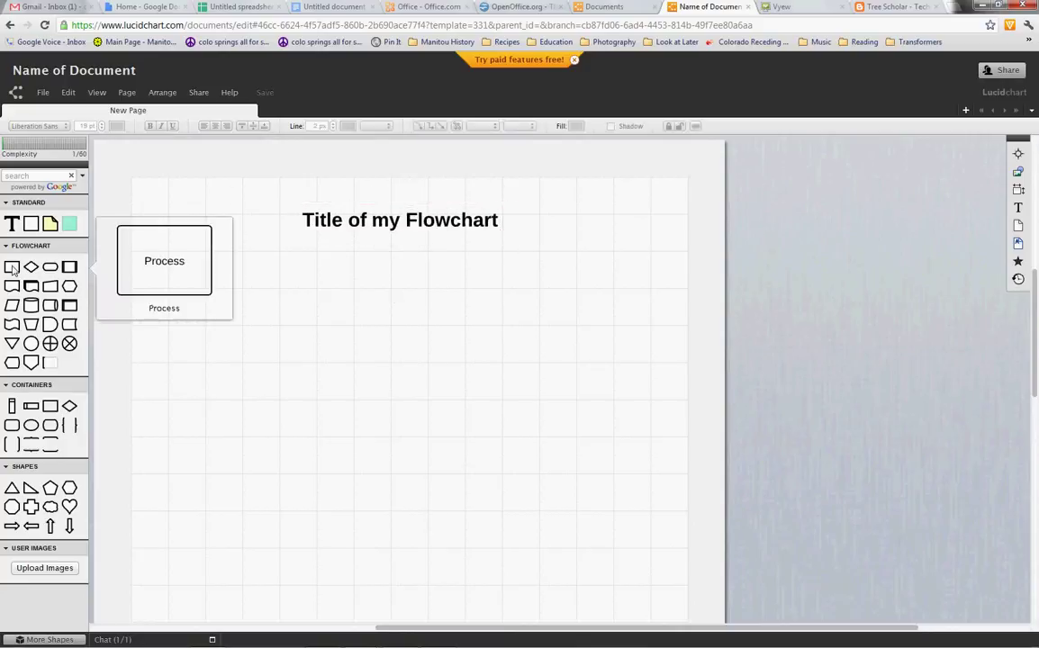
left_click_drag(13, 271, 390, 297)
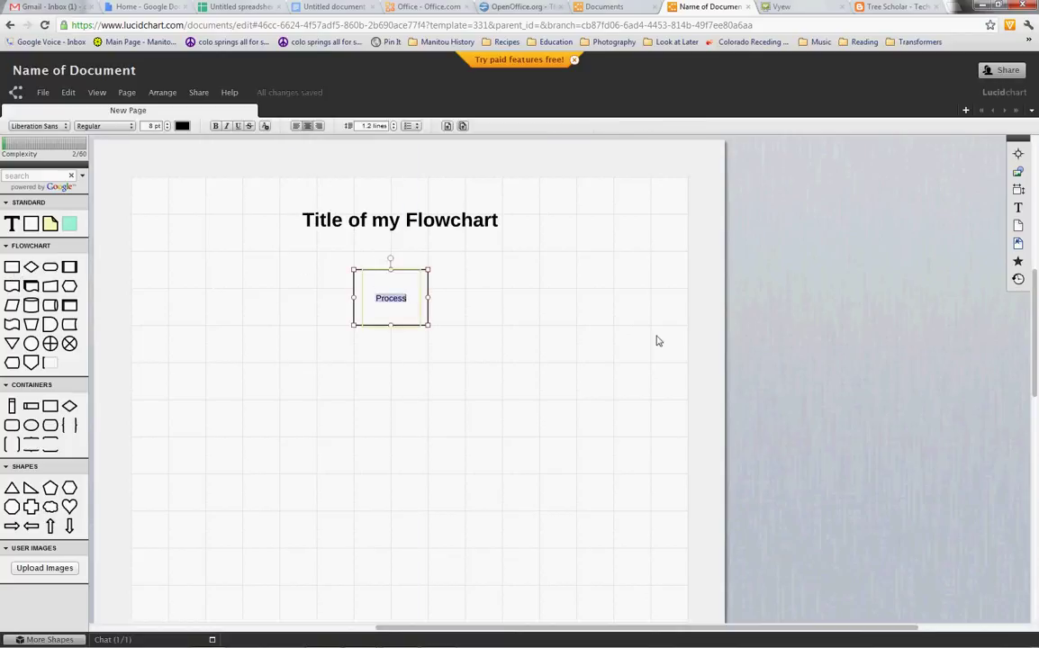
type("Create a list of things to do")
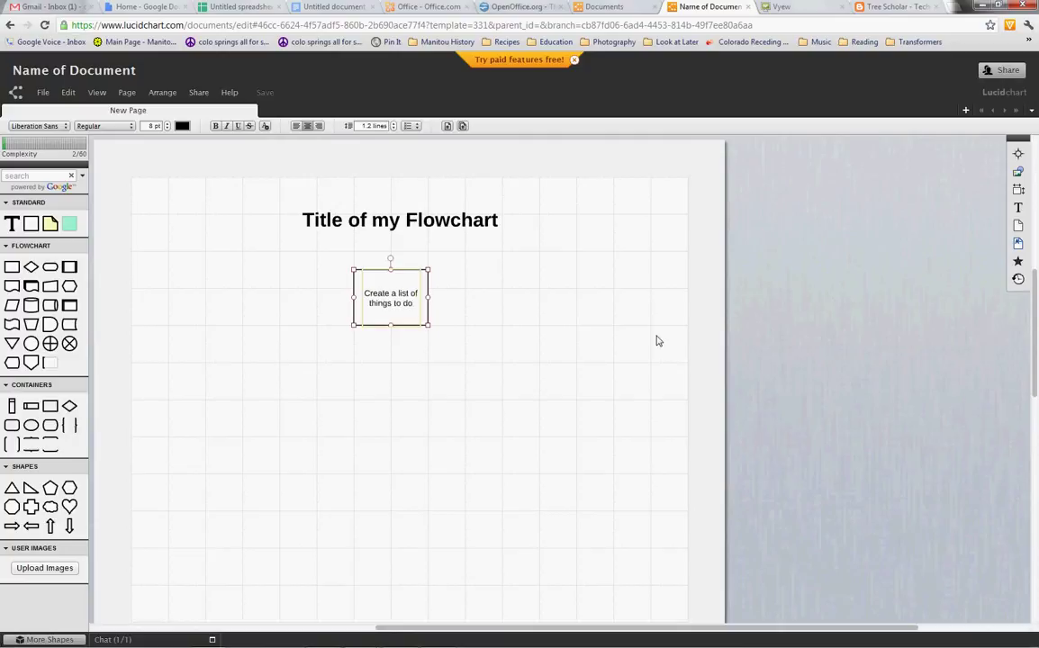
left_click(510, 336)
left_click_drag(9, 270, 391, 373)
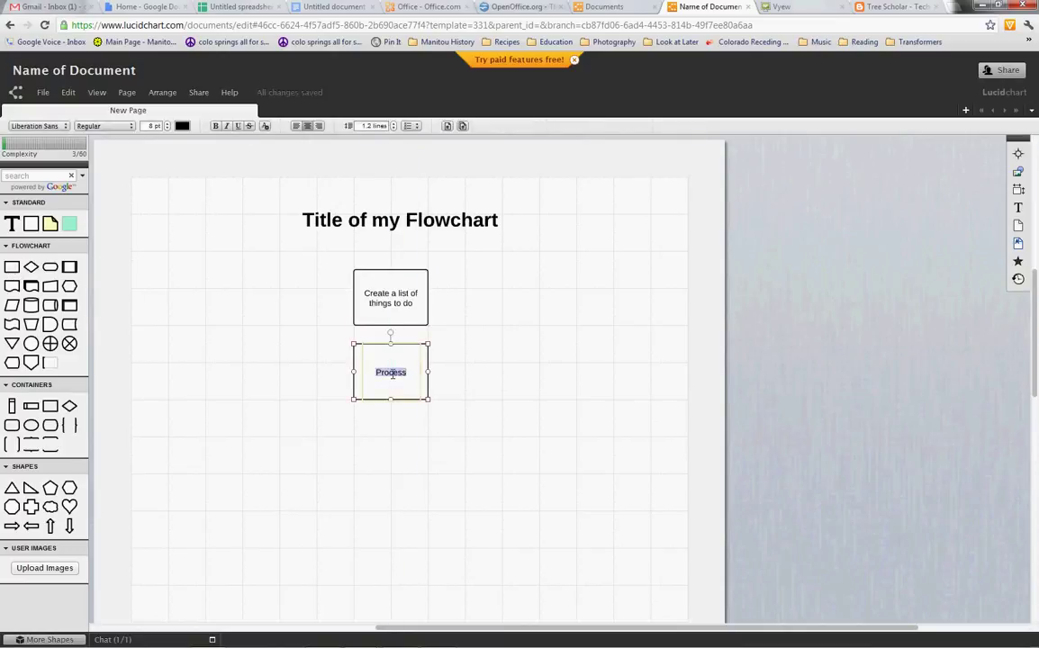